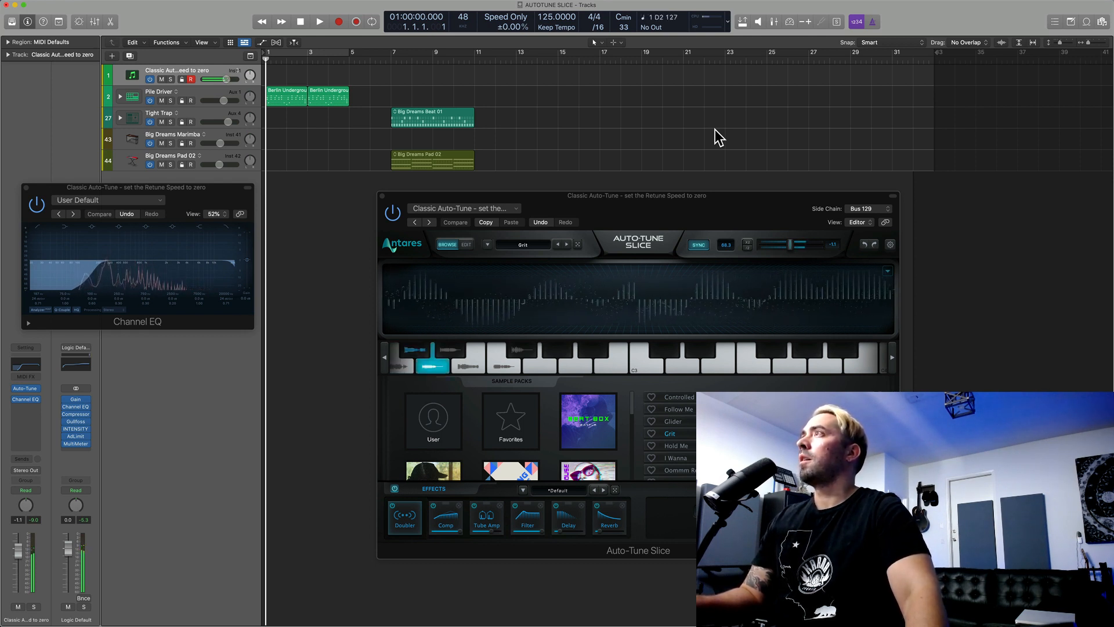
Step: Enable looping over bars 1 to 5, play the looped section, and stop playback
key(c)
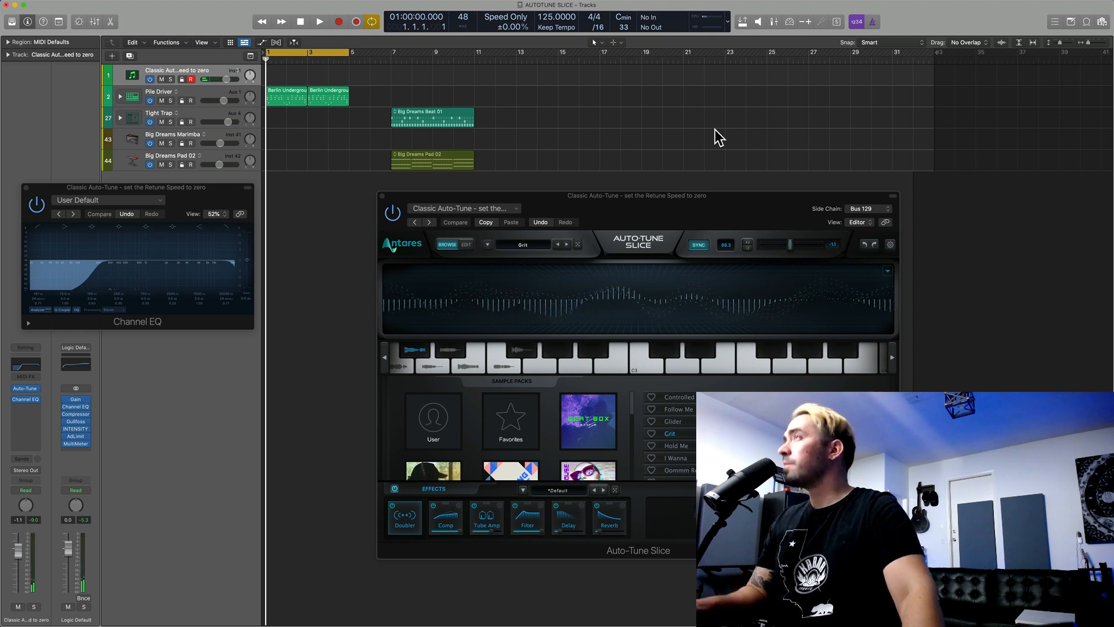
key(space)
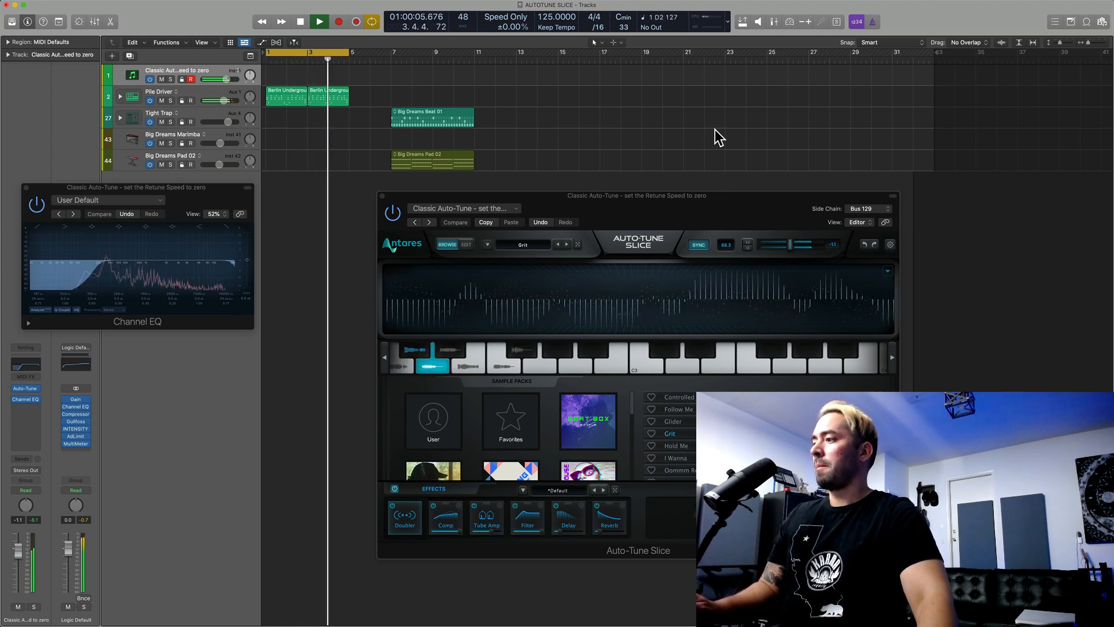
key(space)
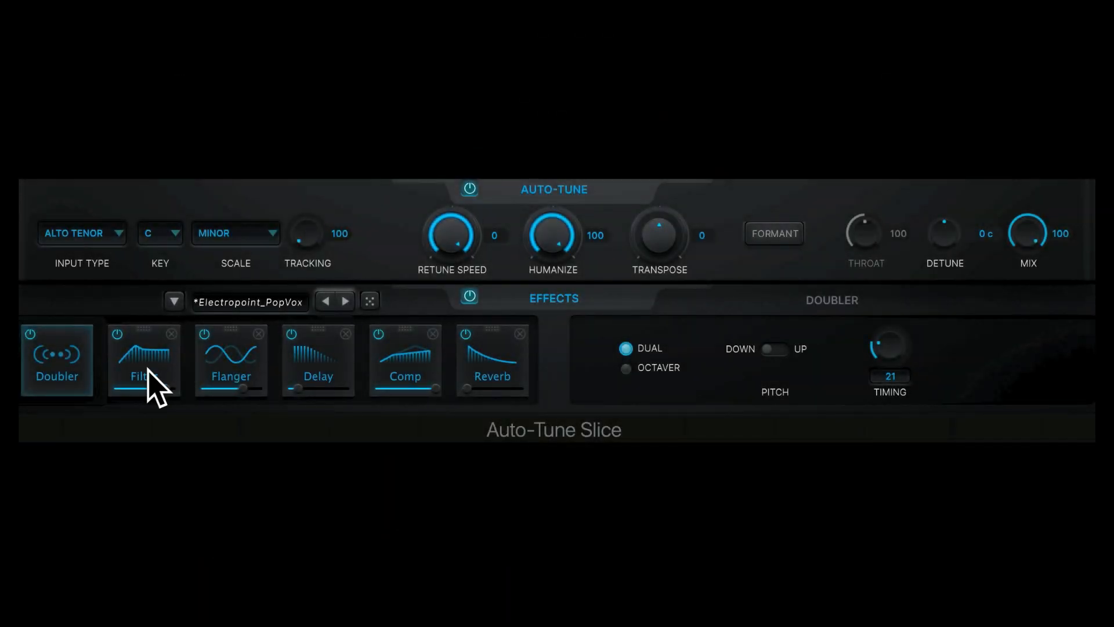
Step: Rearrange the Filter and Comp effects in the chain, placing Comp ahead of Delay, and remove Comp from its slot
drag(155, 369, 290, 357)
drag(438, 373, 322, 355)
click(346, 334)
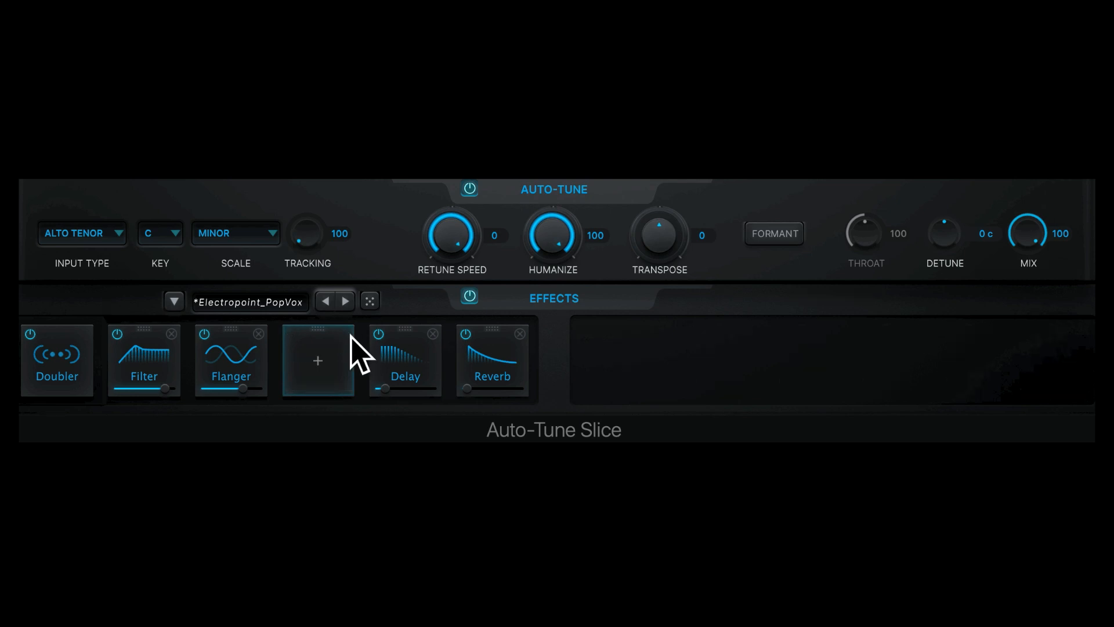
Step: Check the effects offered for the empty slot, bypass Filter, and switch to the next effects preset
click(328, 357)
click(306, 390)
click(117, 334)
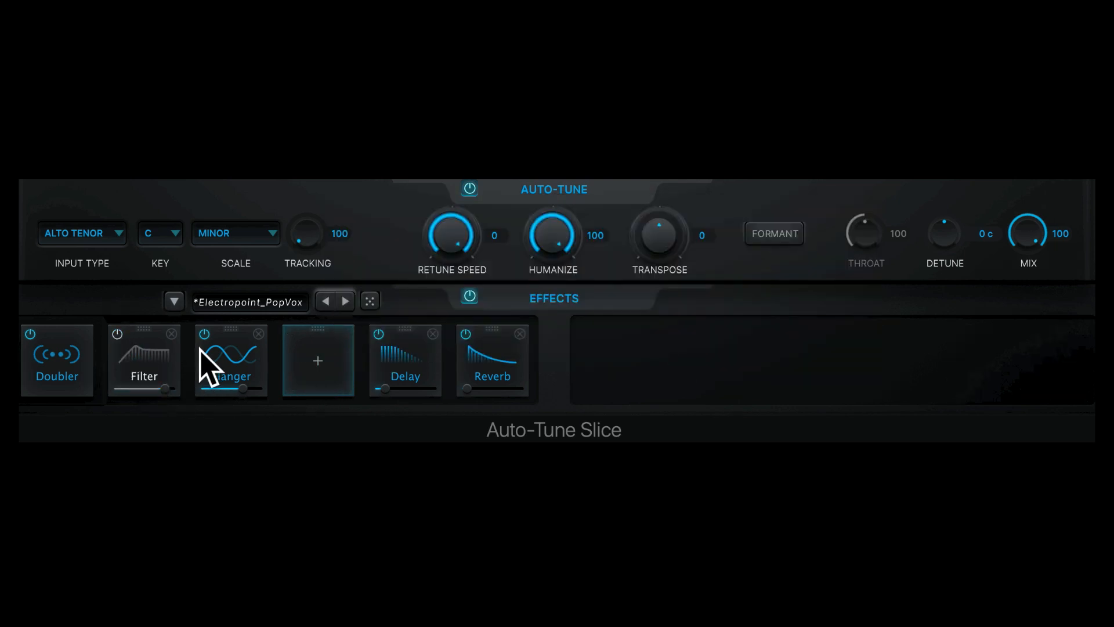
click(345, 302)
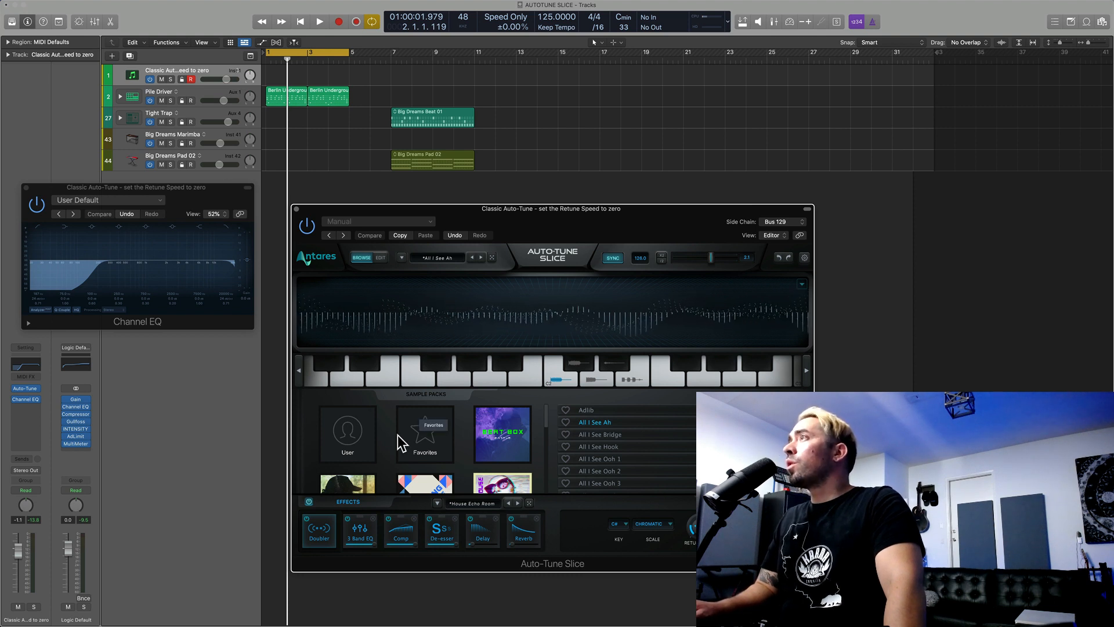
Step: Look over the plug-in's Edit view, return to Browse, and examine the preset categories, including Her Fire Hooks
click(381, 258)
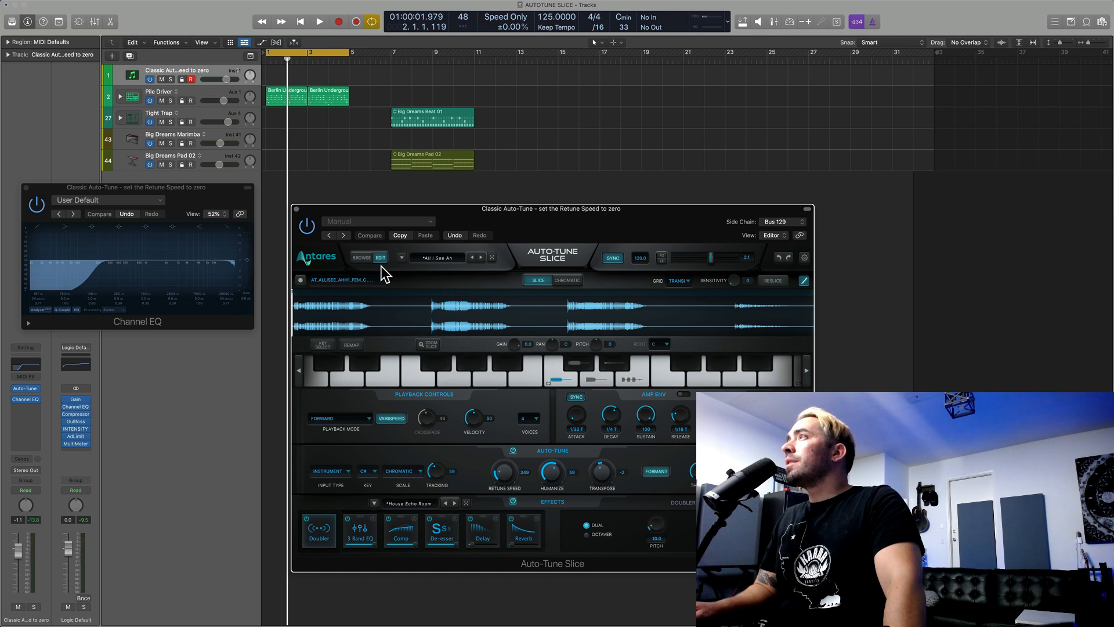
click(363, 257)
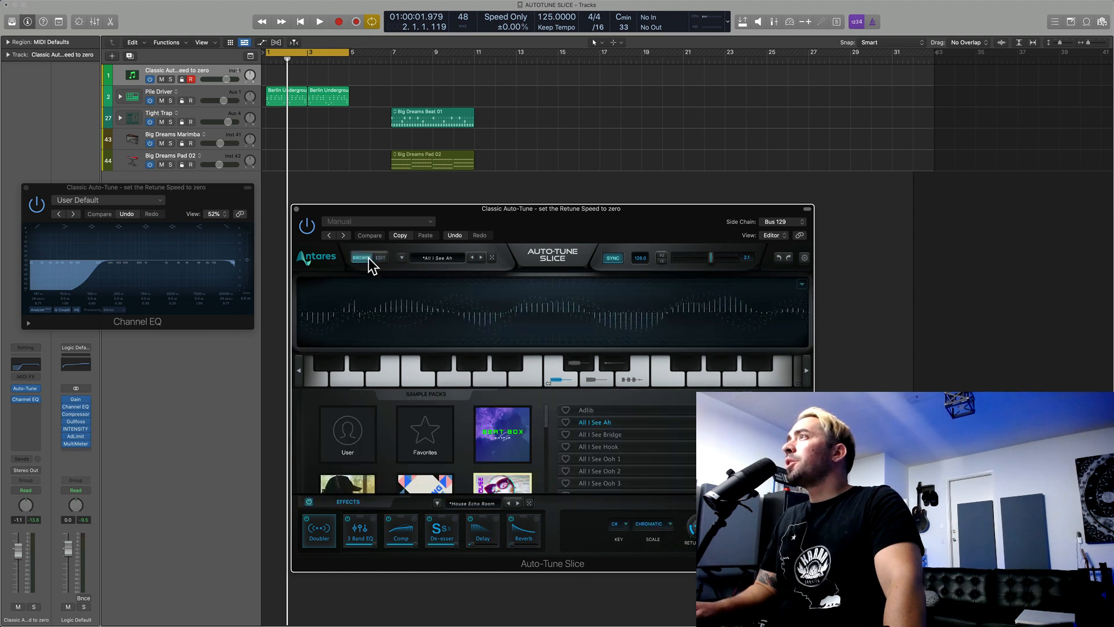
click(434, 261)
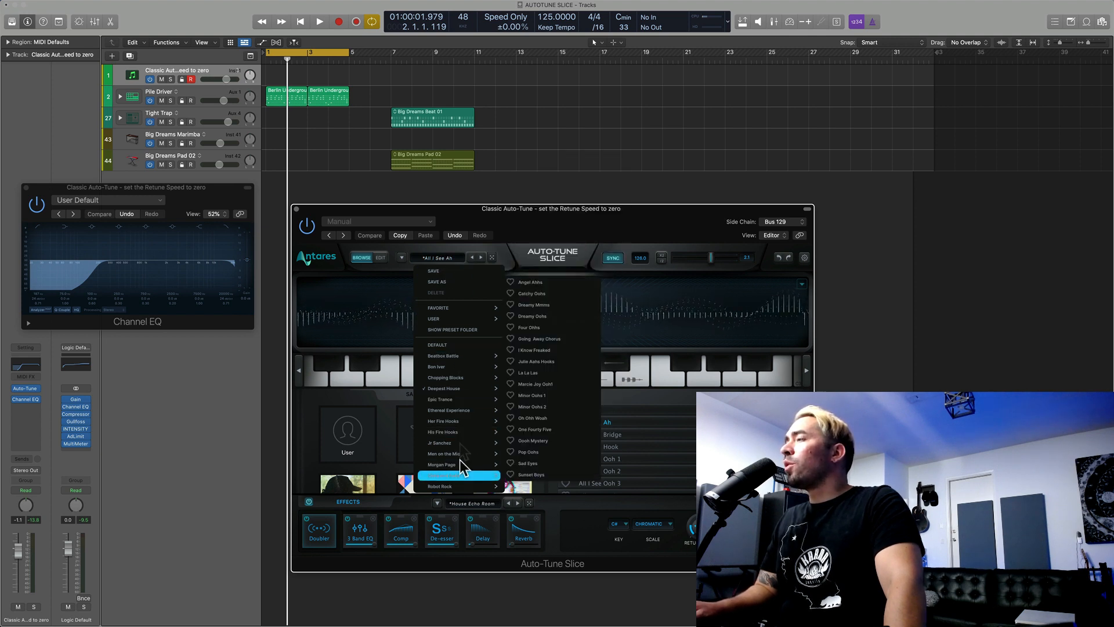
mouse_move(465, 422)
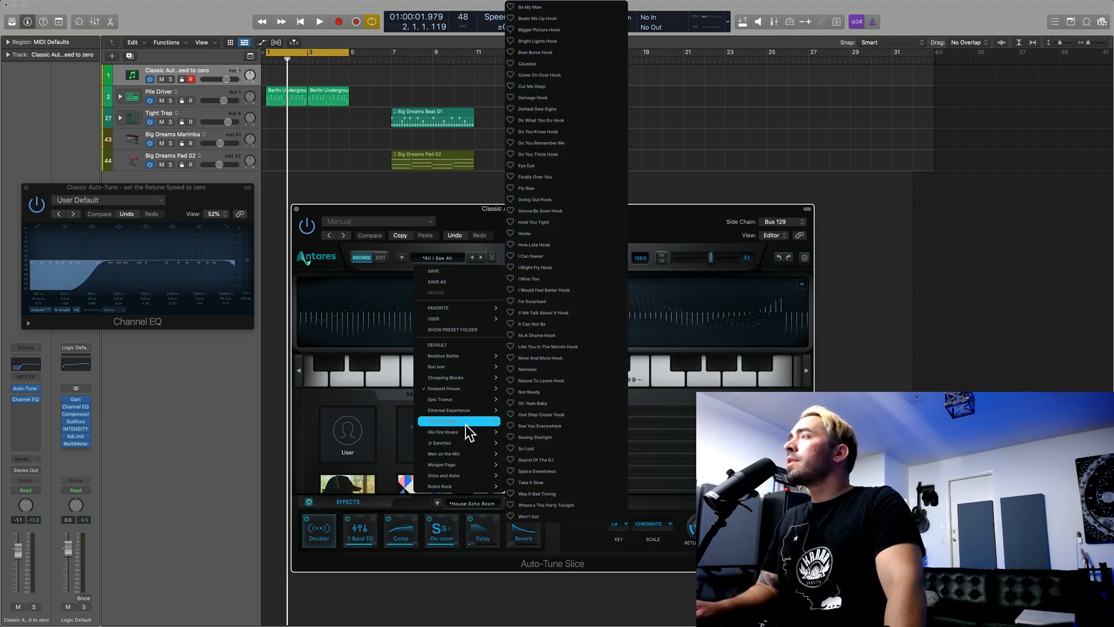
click(581, 251)
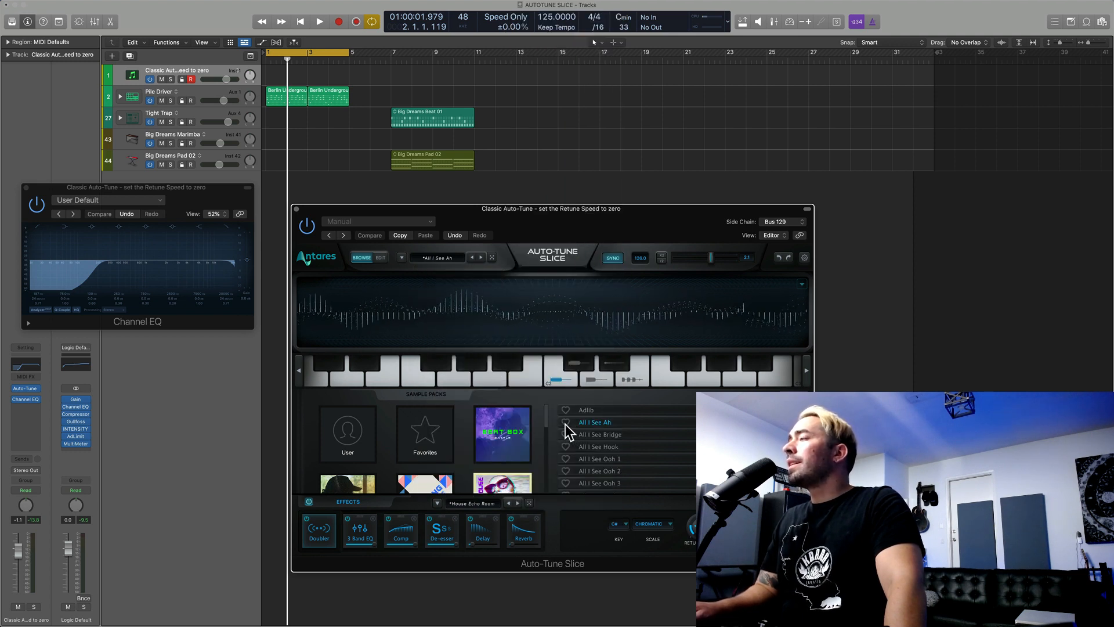
Step: Load the Can't Go On preset from the Chopping Blocks sample pack
scroll(491, 447, down, 2)
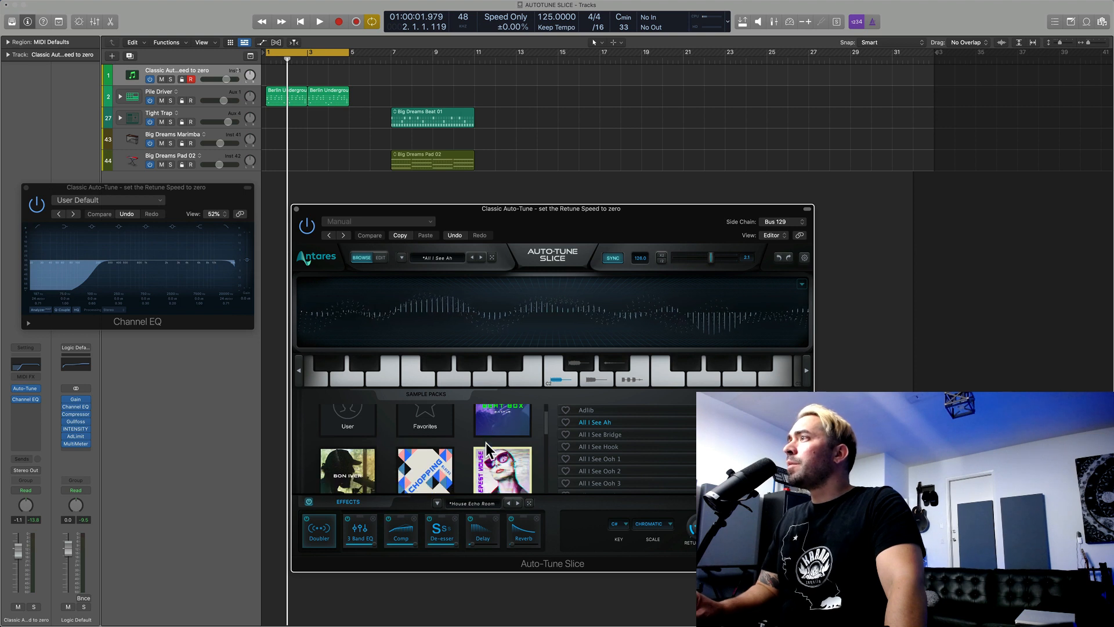
scroll(489, 448, down, 1)
click(436, 434)
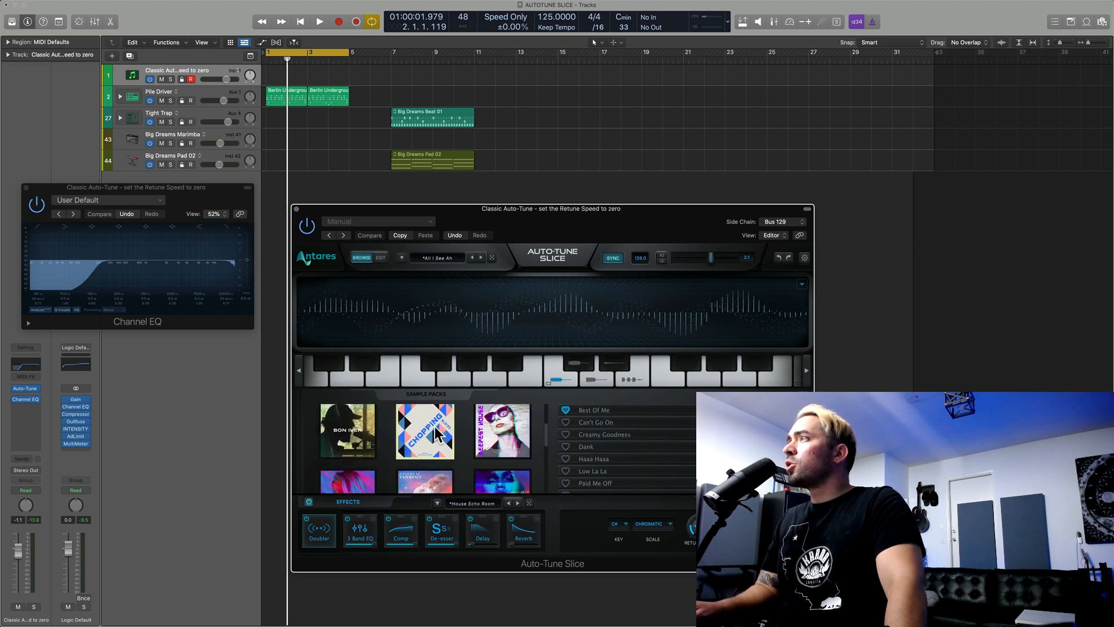
click(604, 423)
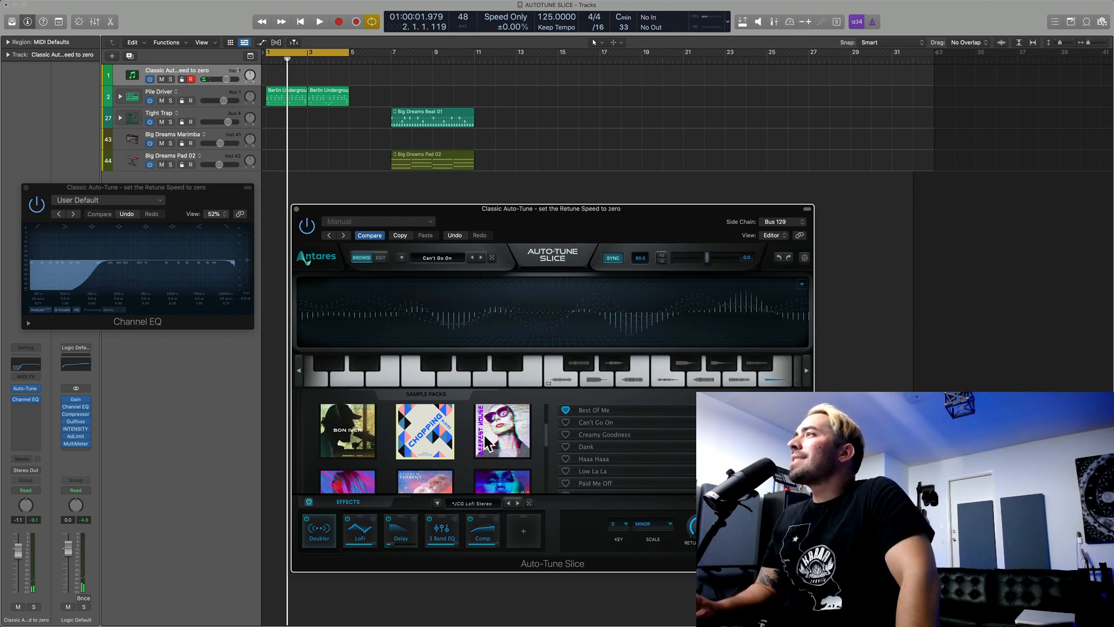
Step: Load the Between You And Me preset from the His Fire Hooks sample pack and audition its slice on C3
scroll(486, 444, down, 3)
scroll(486, 444, down, 3)
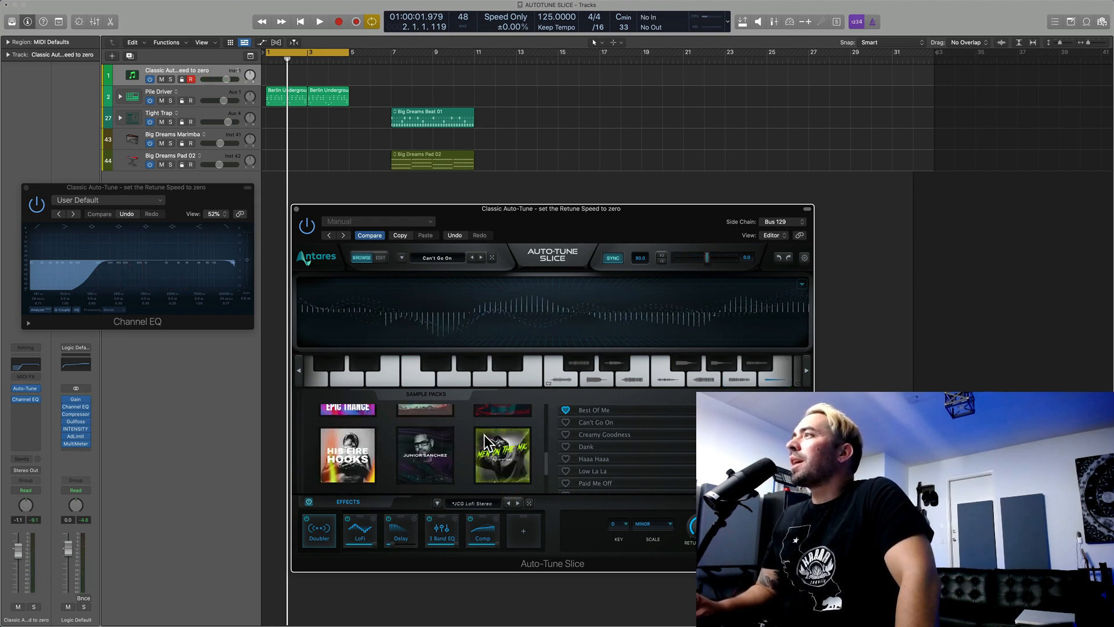
click(367, 460)
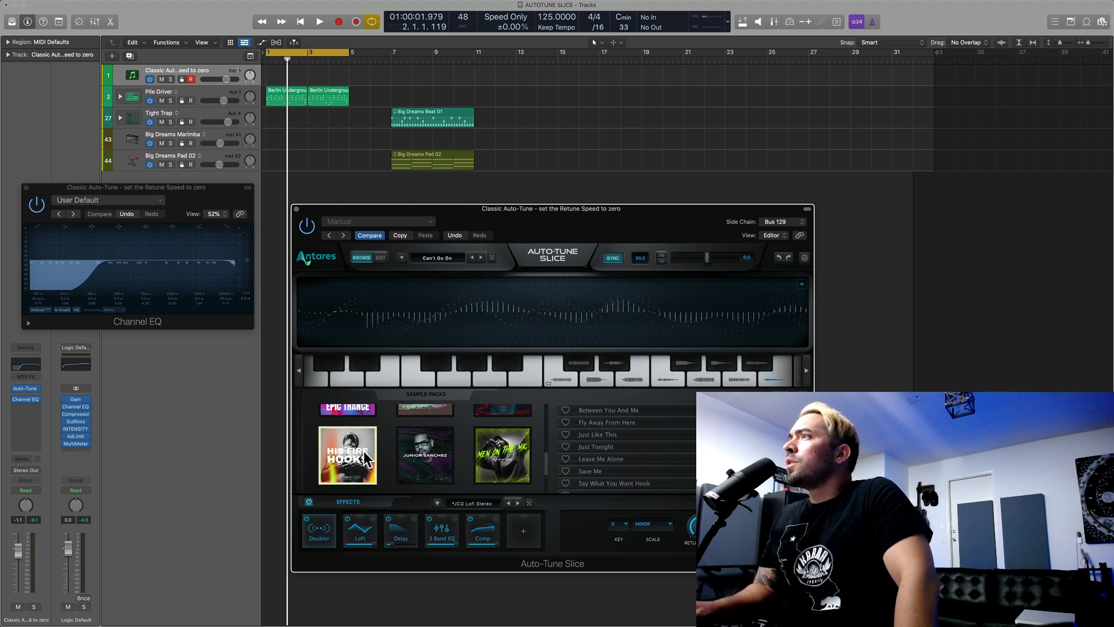
click(613, 410)
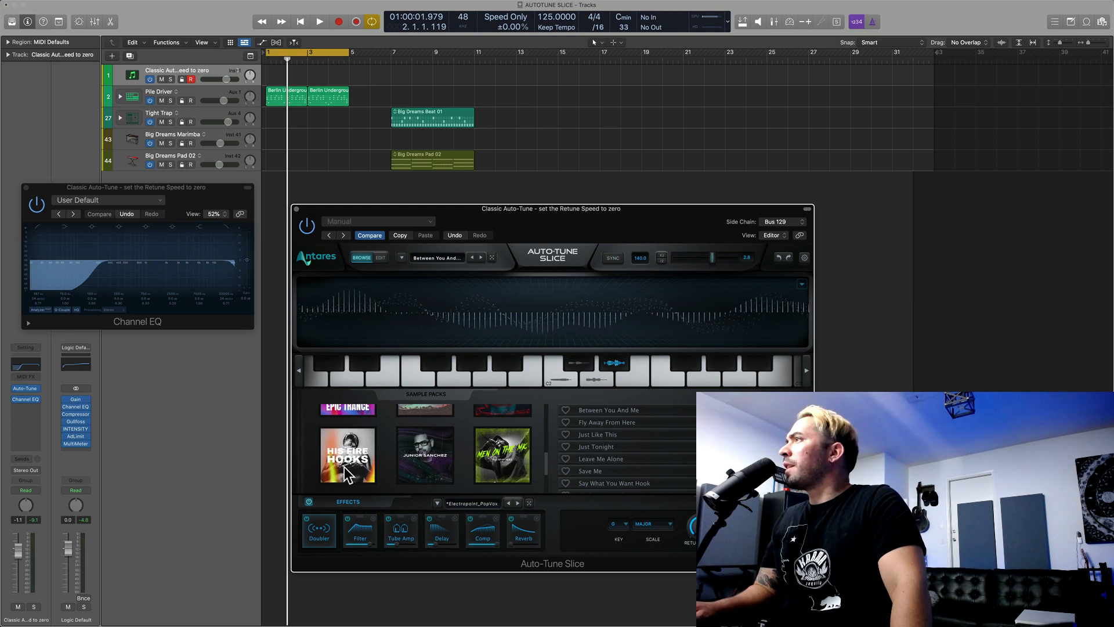
click(564, 386)
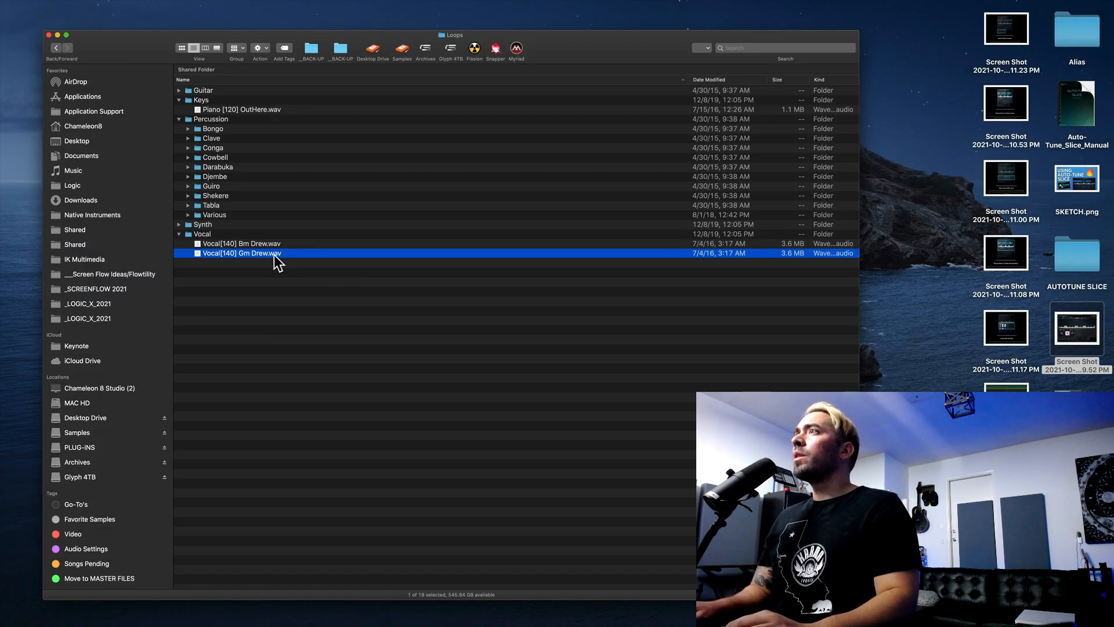
Step: Import Vocal[140] Gm Drew.wav from the Loops folder's Vocal subfolder into Auto-Tune Slice
mouse_move(275, 255)
mouse_down()
mouse_move(562, 331)
mouse_move(564, 315)
mouse_up()
key(super+Tab)
click(570, 426)
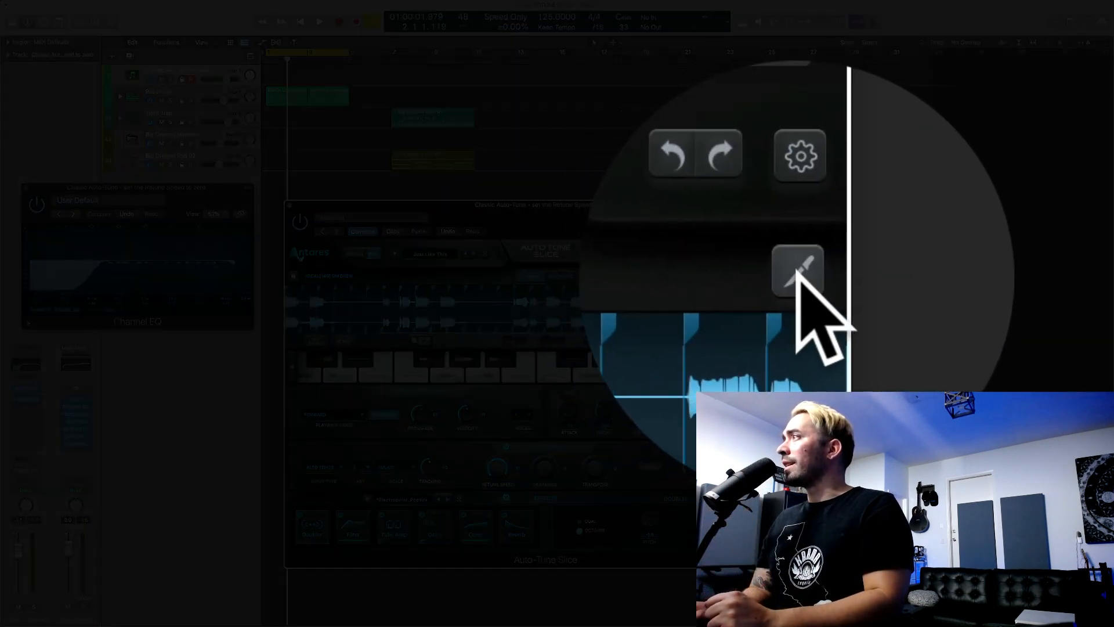
Step: Turn on slice editing, set the slicing grid to Transient, and reslice the imported vocal
click(799, 271)
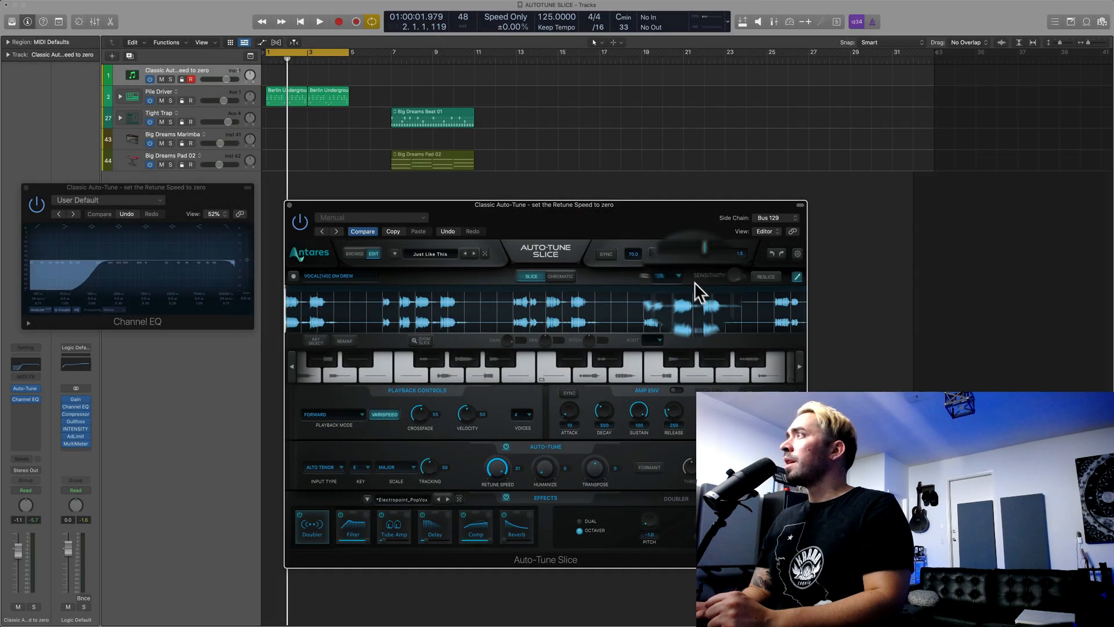
click(681, 278)
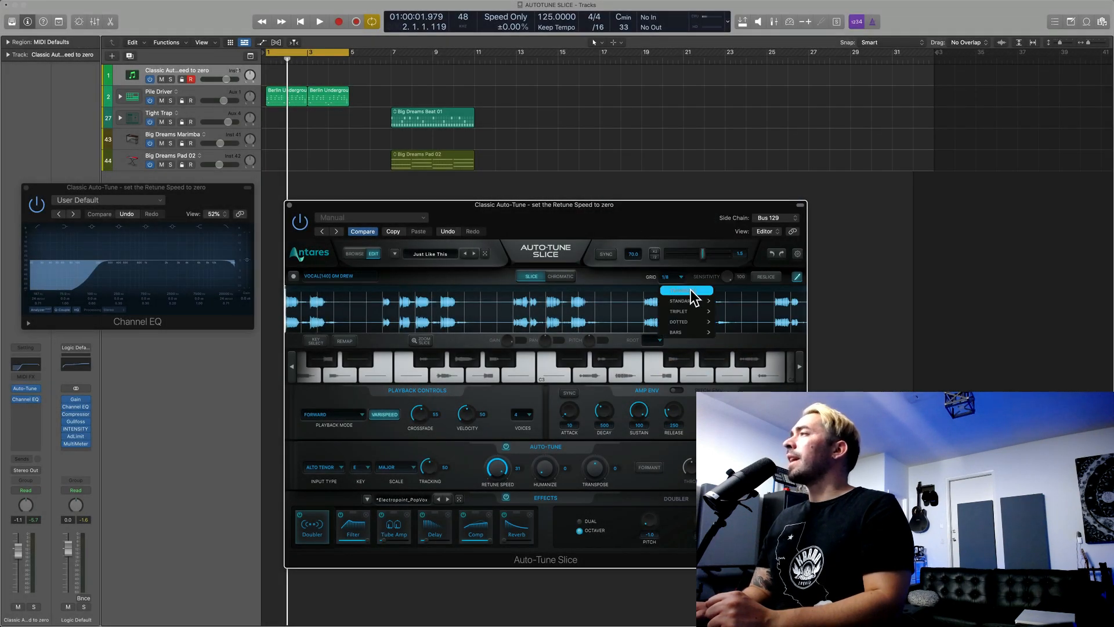
click(691, 291)
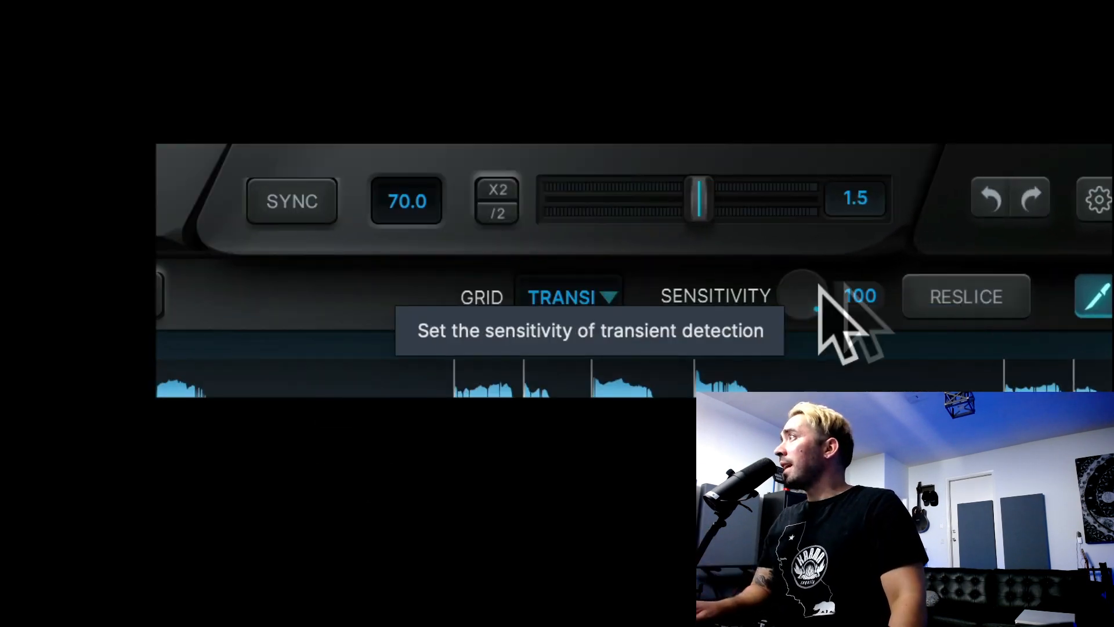
click(952, 302)
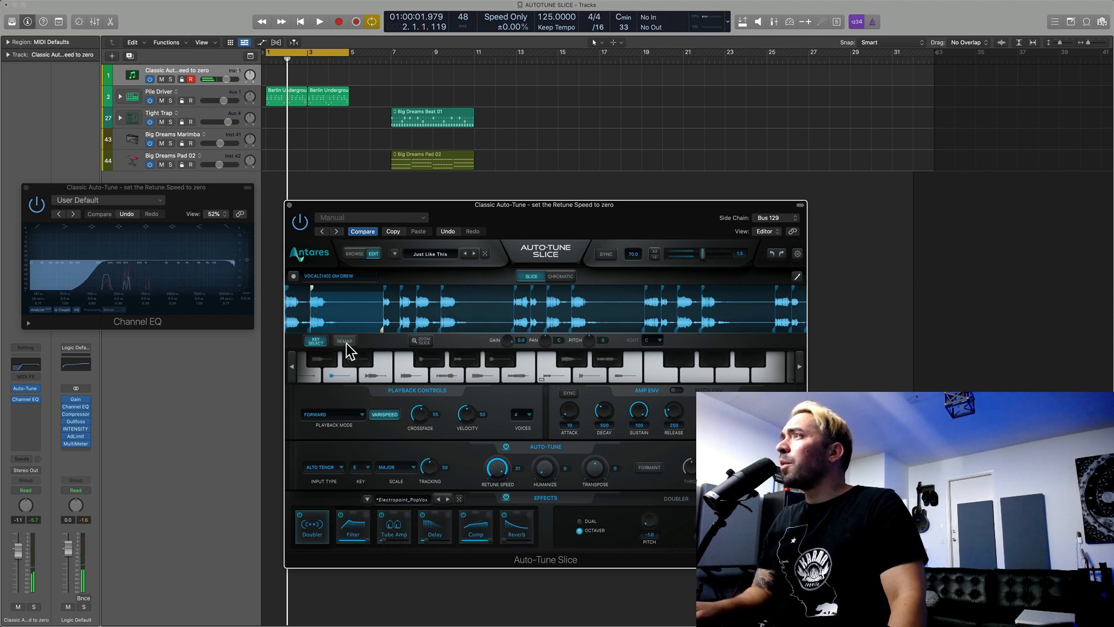
Step: Inspect the long slice near the vocal's beginning up close, and move its start marker and a following slice's start marker slightly earlier
click(420, 341)
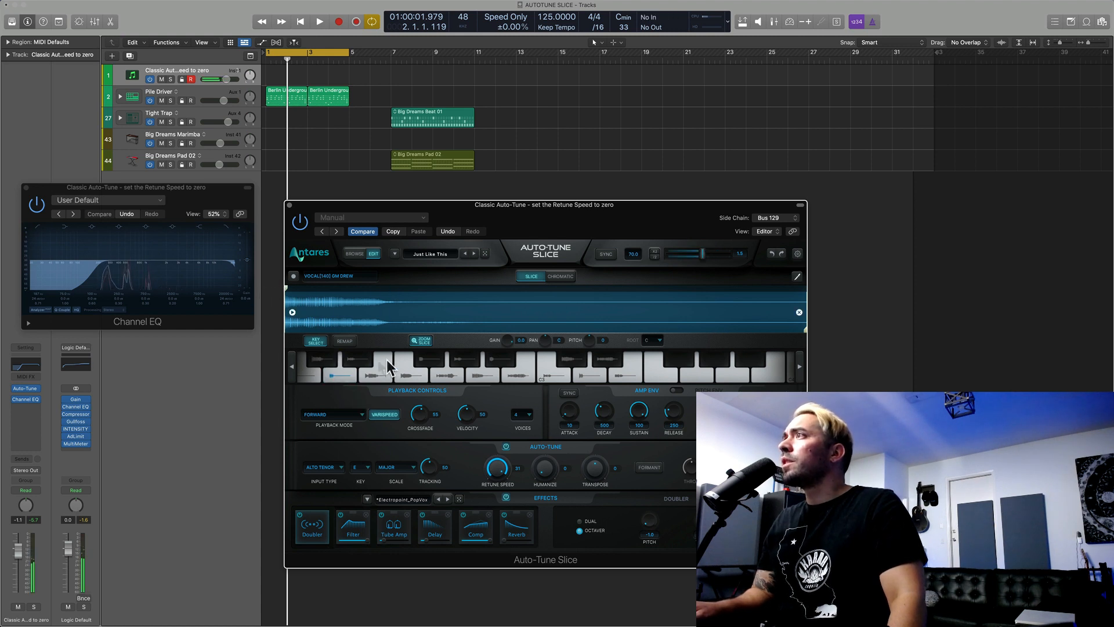
click(422, 341)
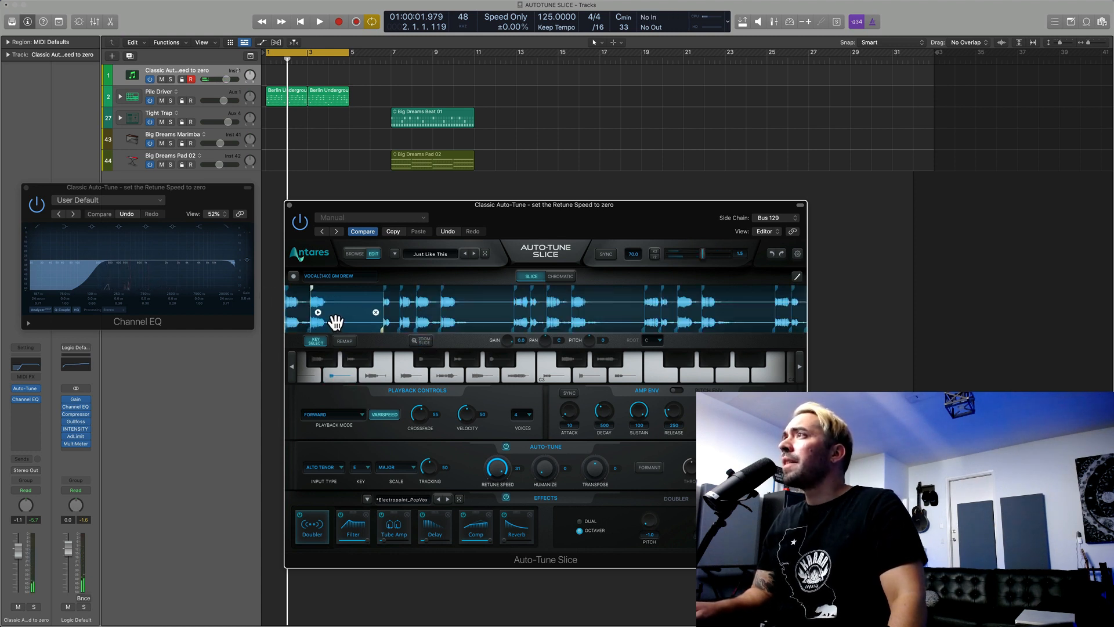
drag(313, 288, 311, 289)
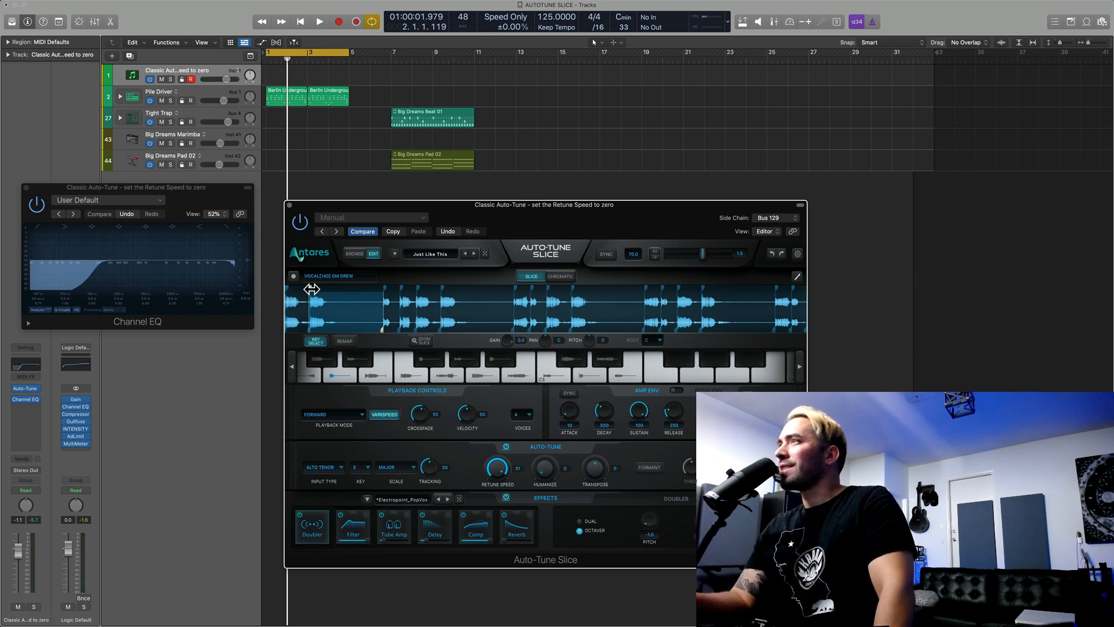
click(402, 288)
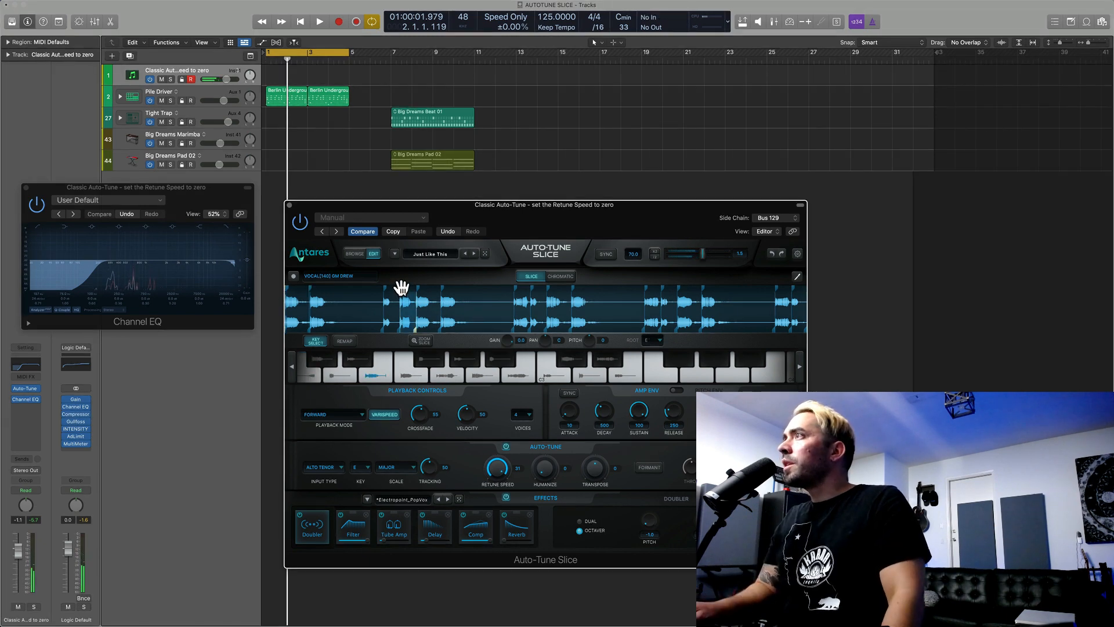
drag(400, 288, 398, 288)
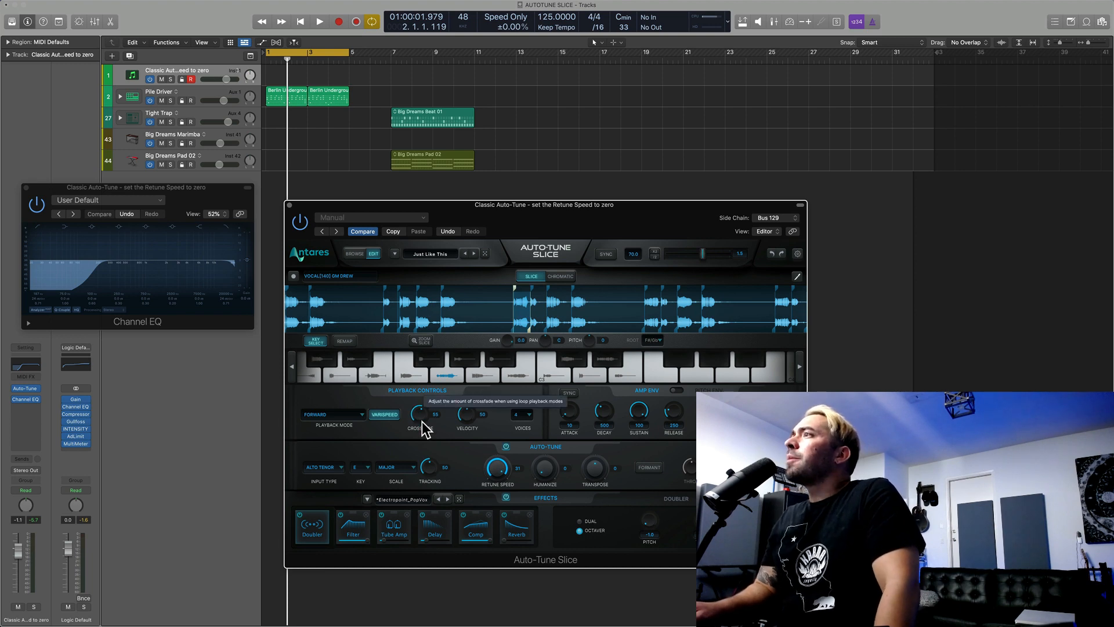
Step: Try the Forward Past End Point and One Shot Forward playback modes on the vocal slices
click(346, 415)
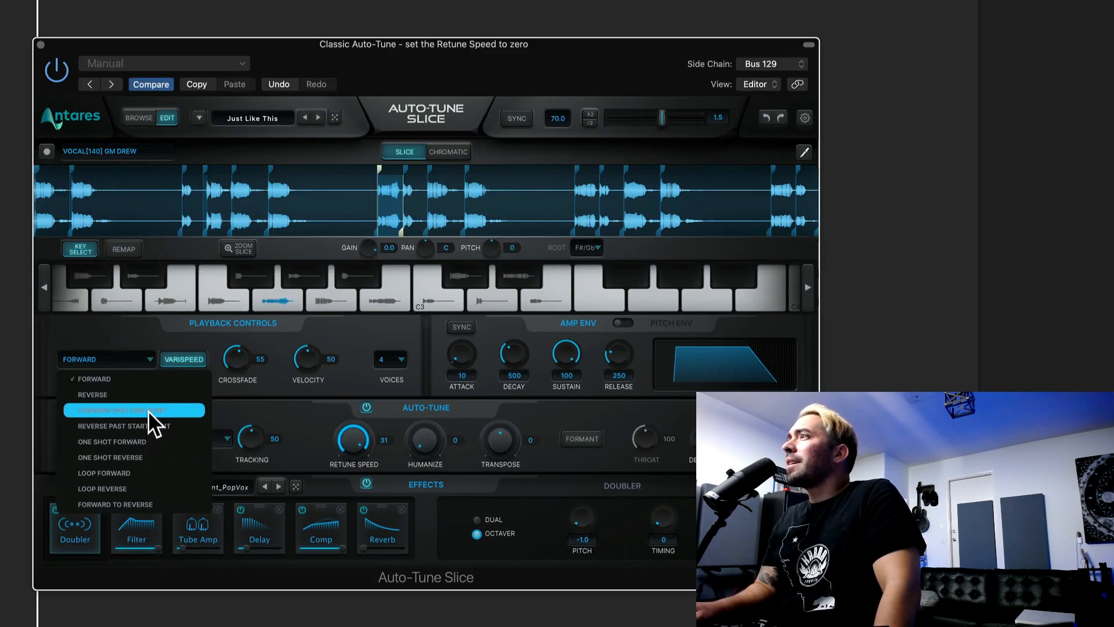
click(148, 410)
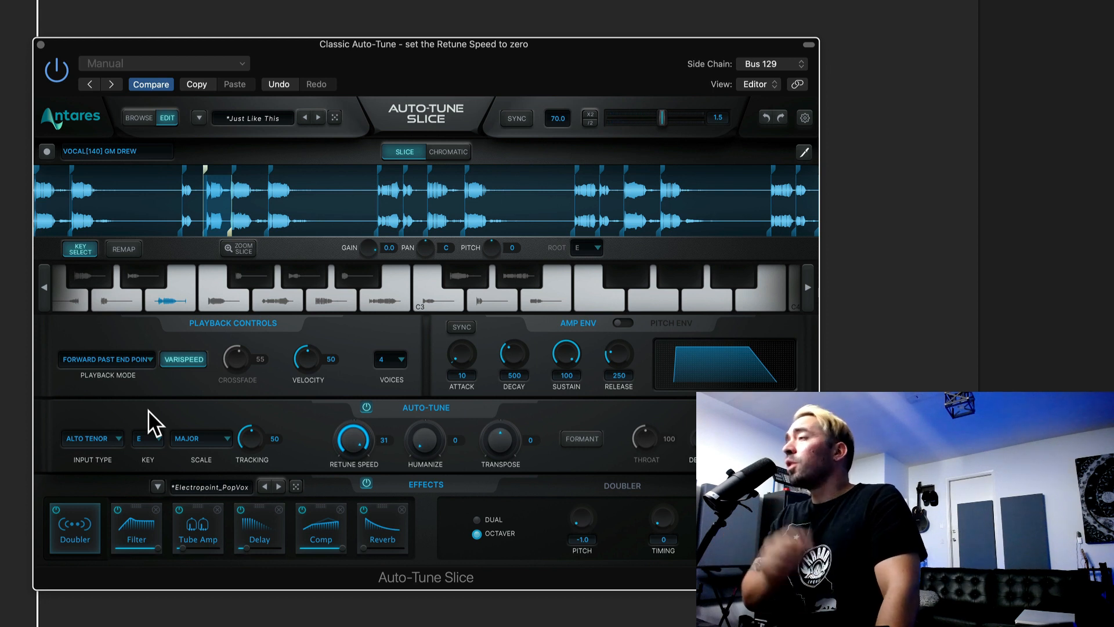
click(141, 360)
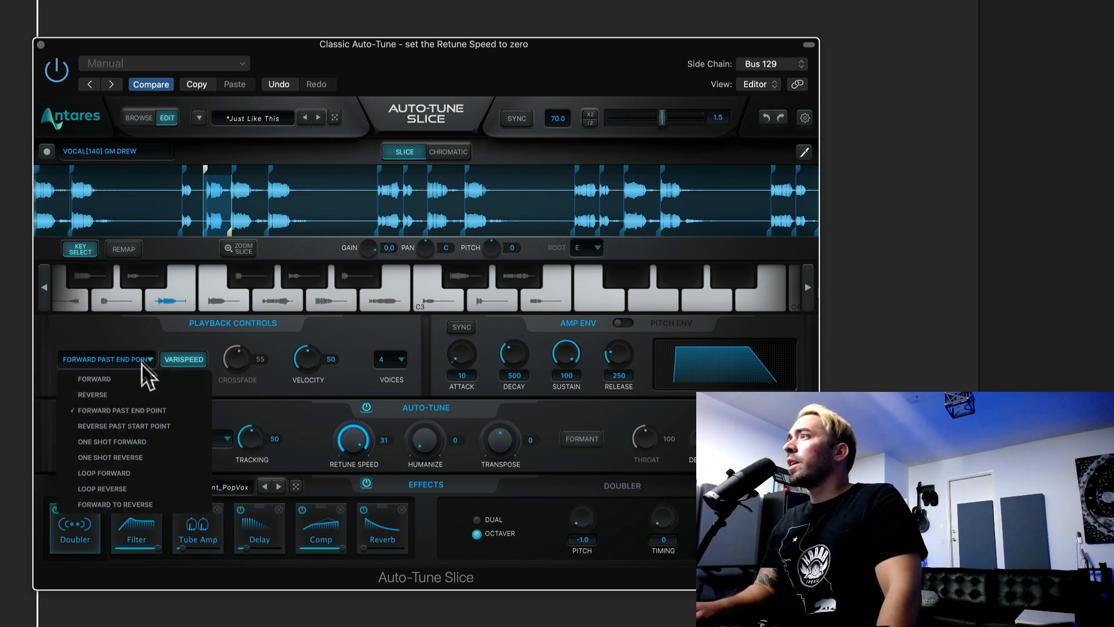
click(168, 441)
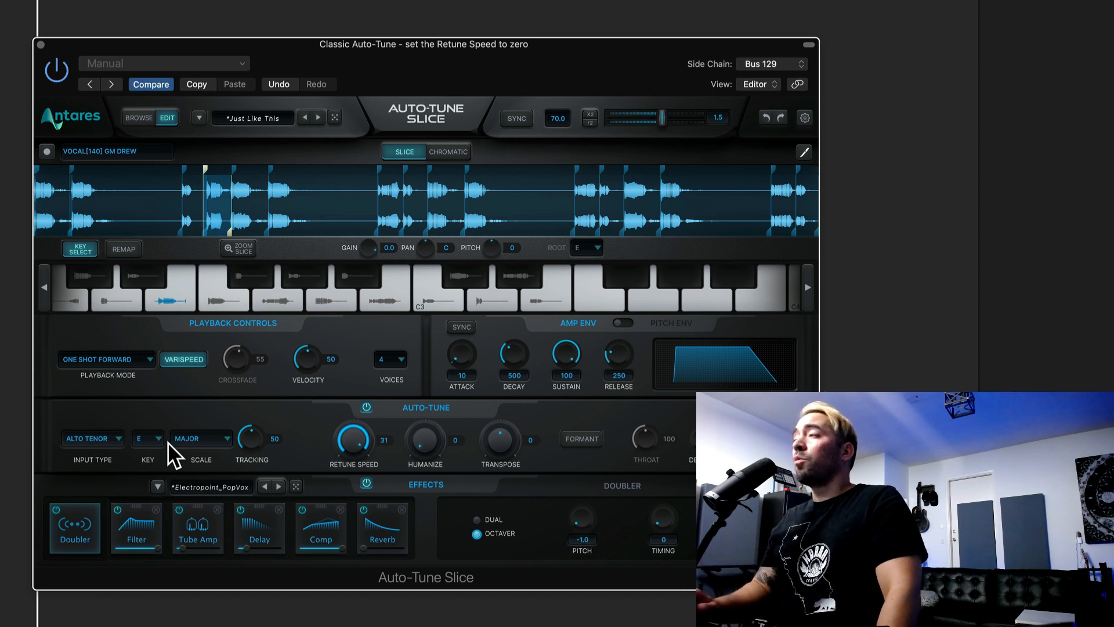
Step: Set the playback mode to Loop Forward and select the slice right after the one playing
click(144, 358)
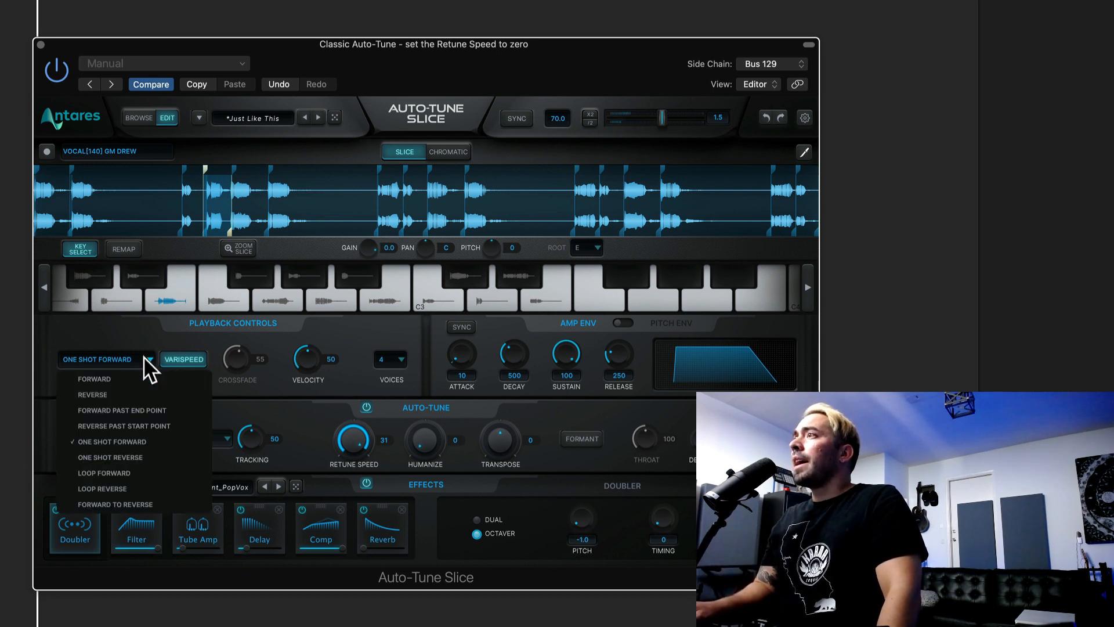
click(160, 467)
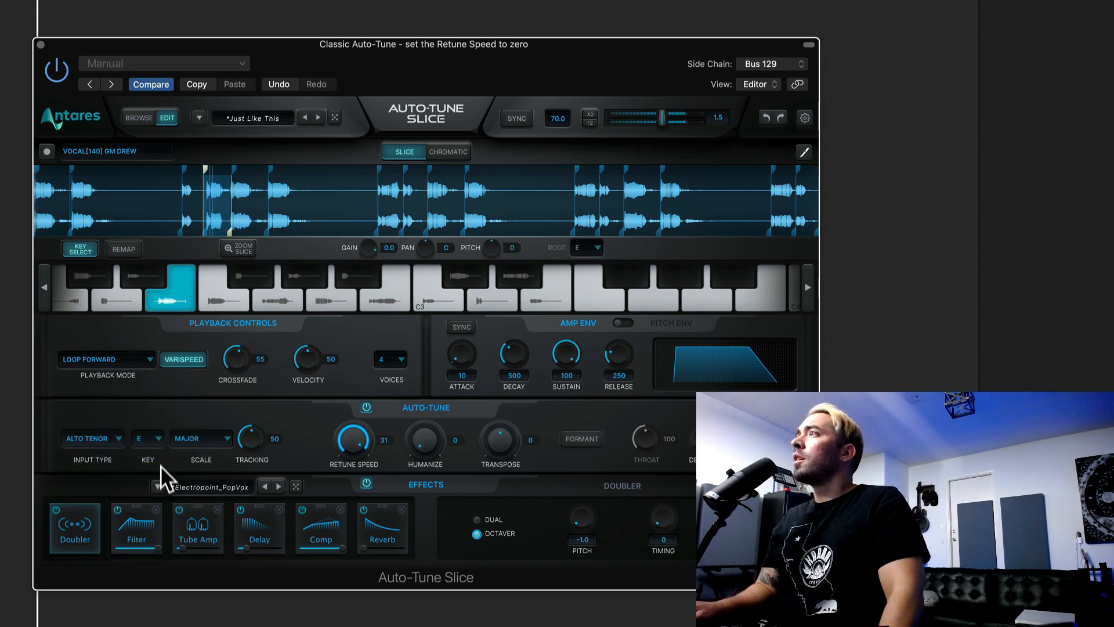
click(236, 174)
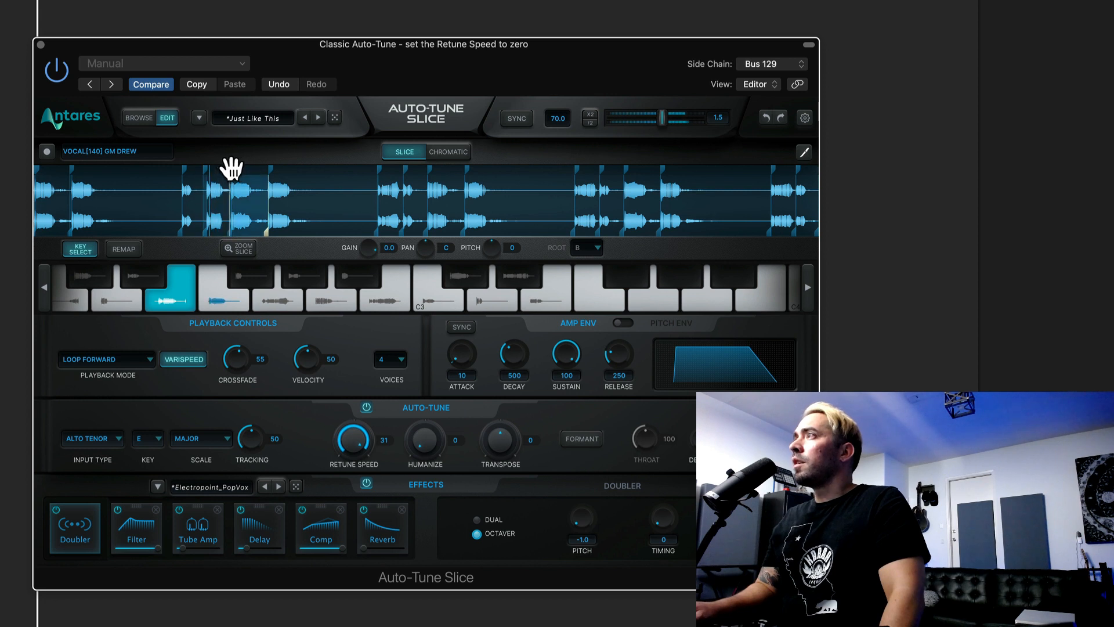
Step: Select the preceding vocal slice and set the playback mode to Forward to Reverse
click(219, 192)
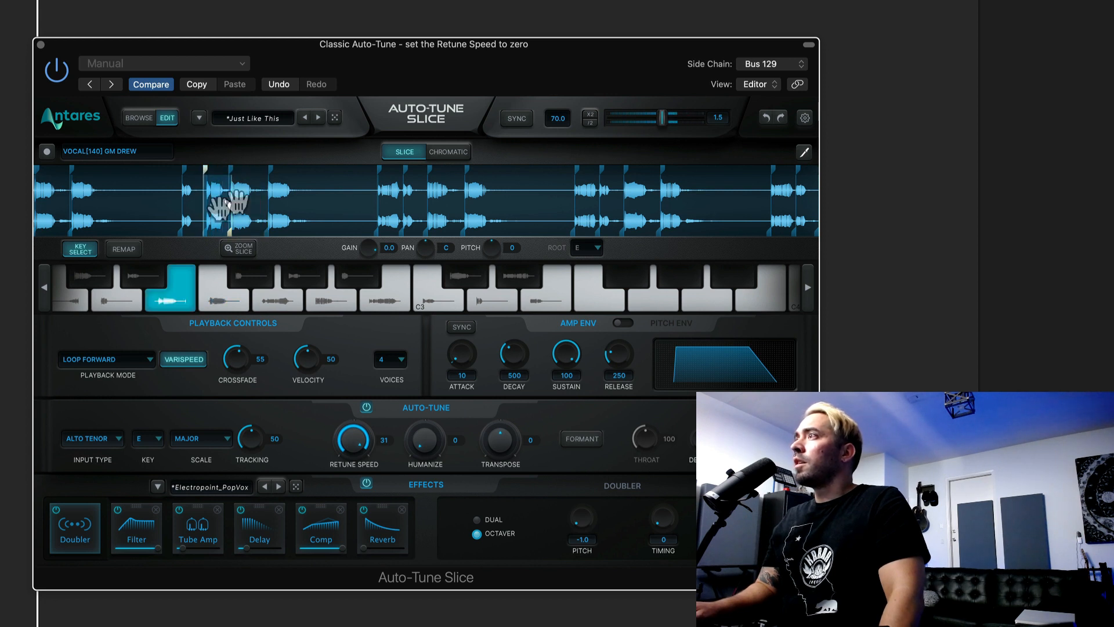
click(148, 359)
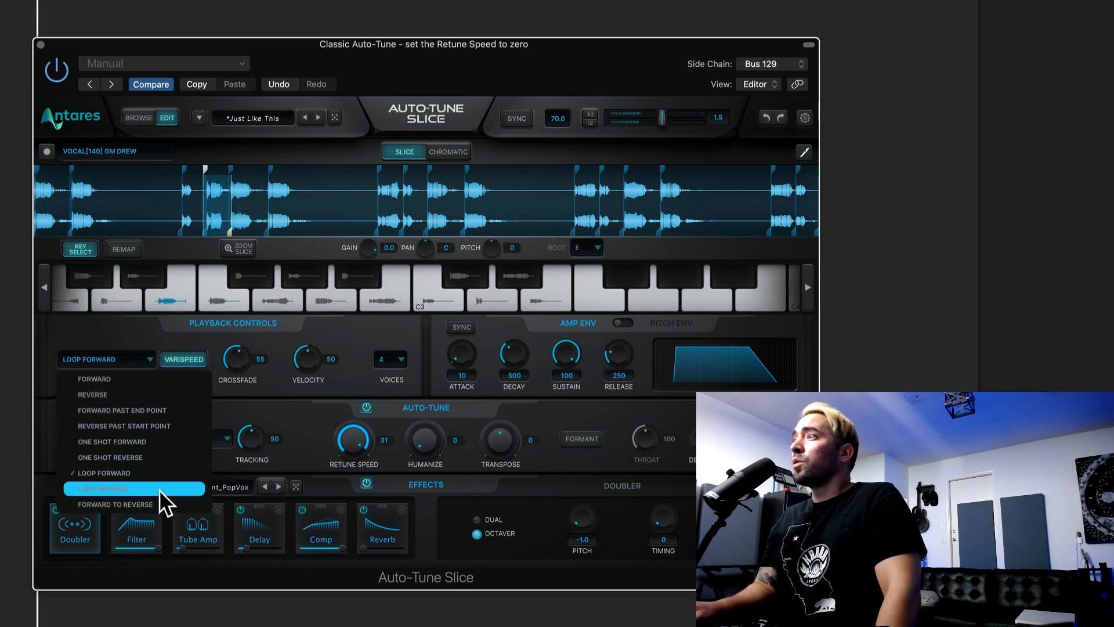
click(162, 504)
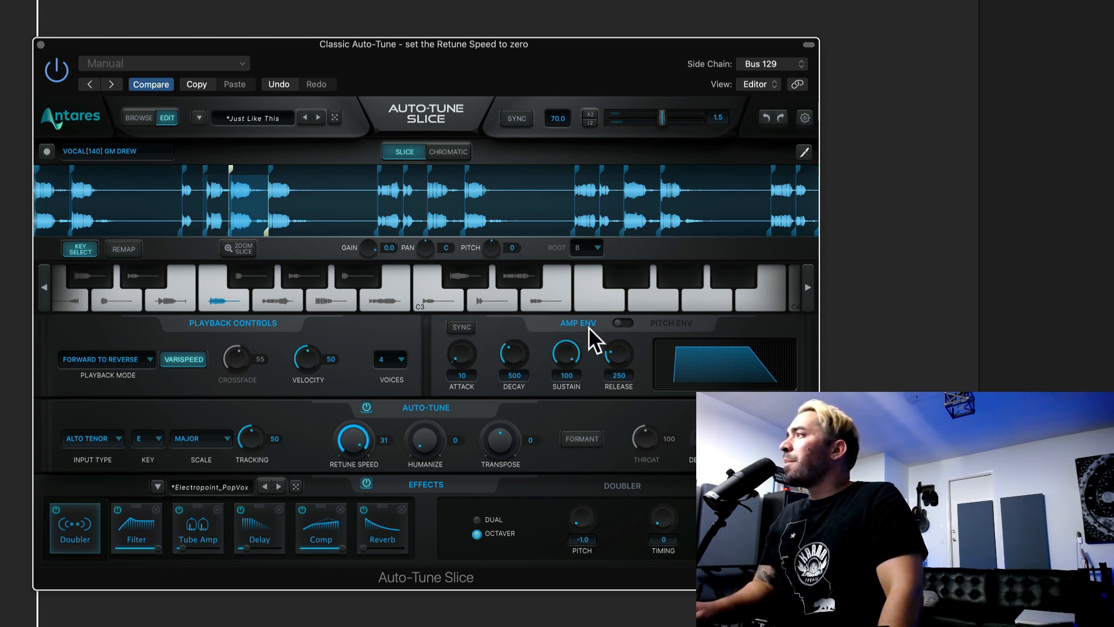
Step: Try an amp envelope attack of 768, and settle on an attack of 1 and a release of 1.2
click(619, 322)
click(624, 324)
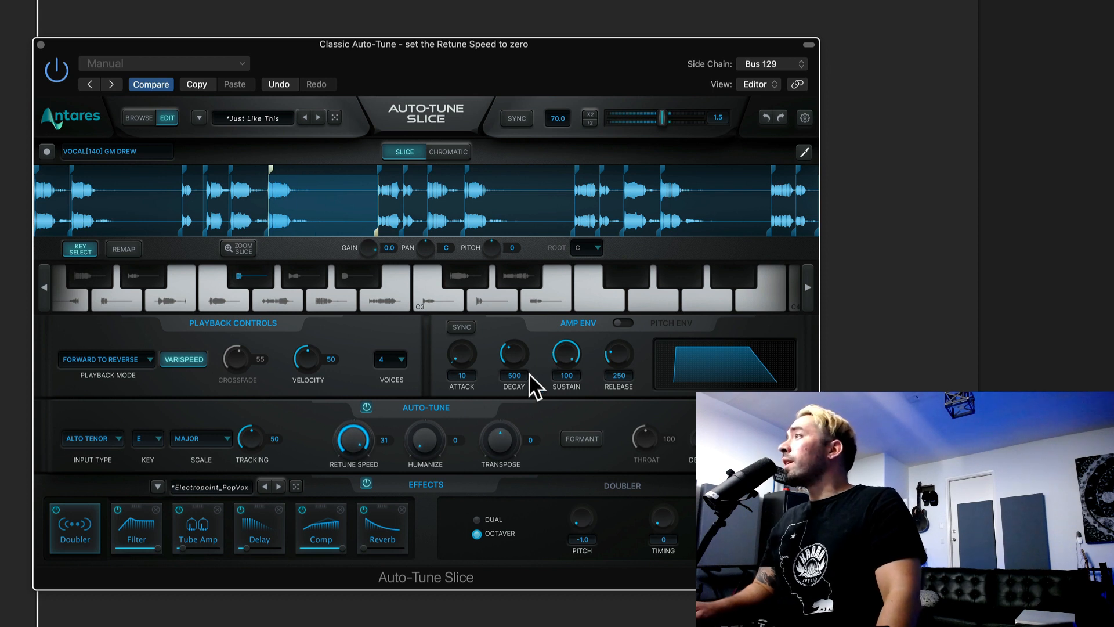
drag(466, 352, 468, 294)
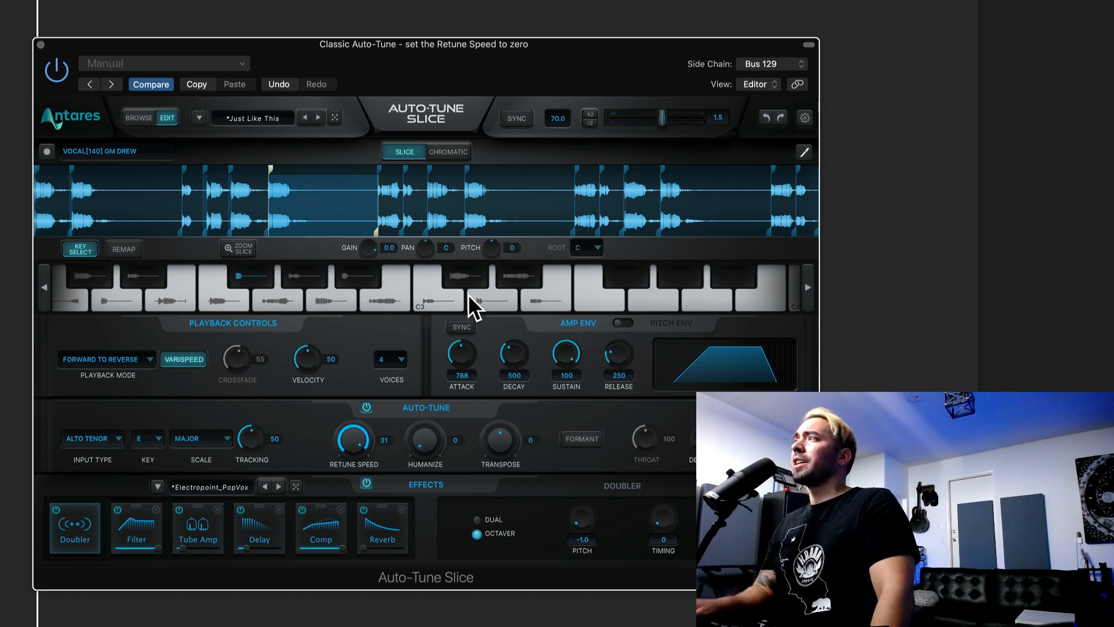
drag(464, 355, 488, 426)
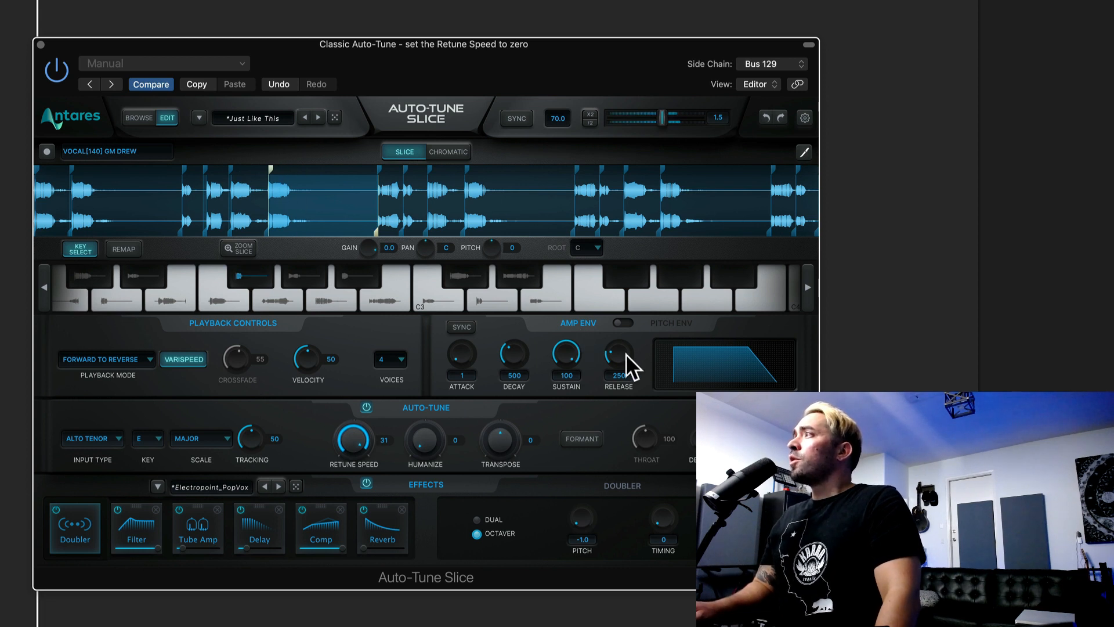
drag(624, 354, 620, 323)
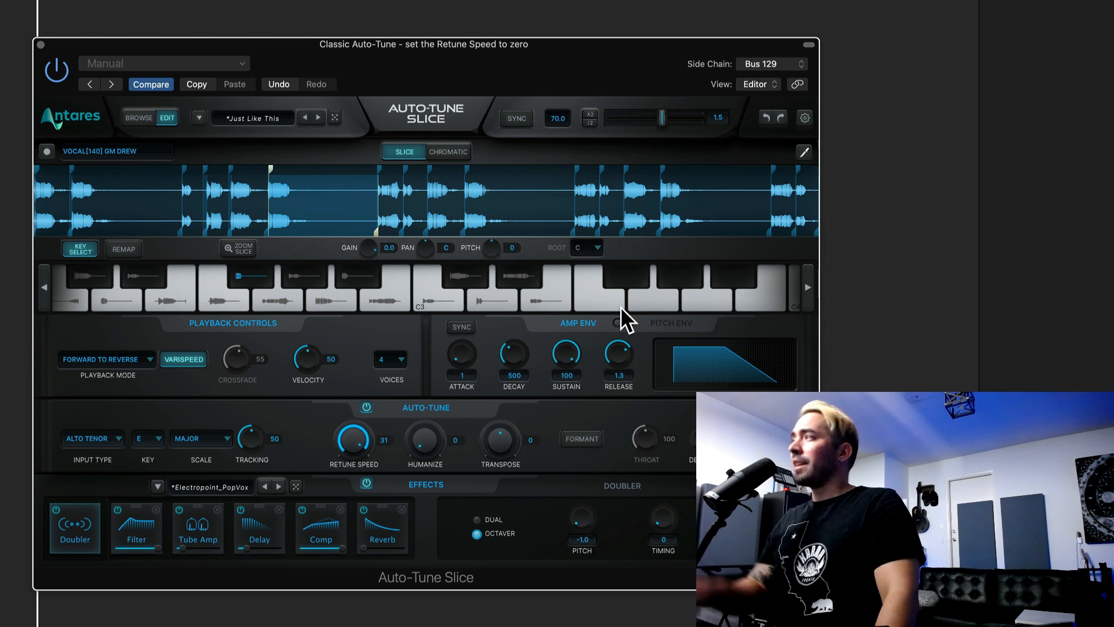
drag(621, 352, 621, 358)
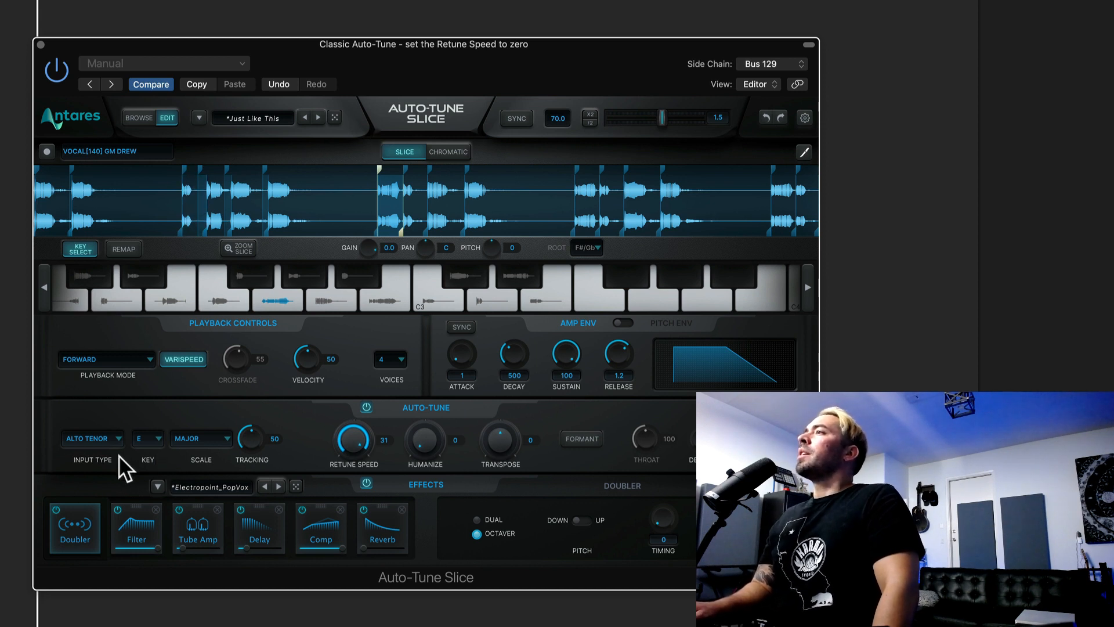
Step: Review the Auto-Tune input types, and set the key to C and the scale to Major
click(109, 444)
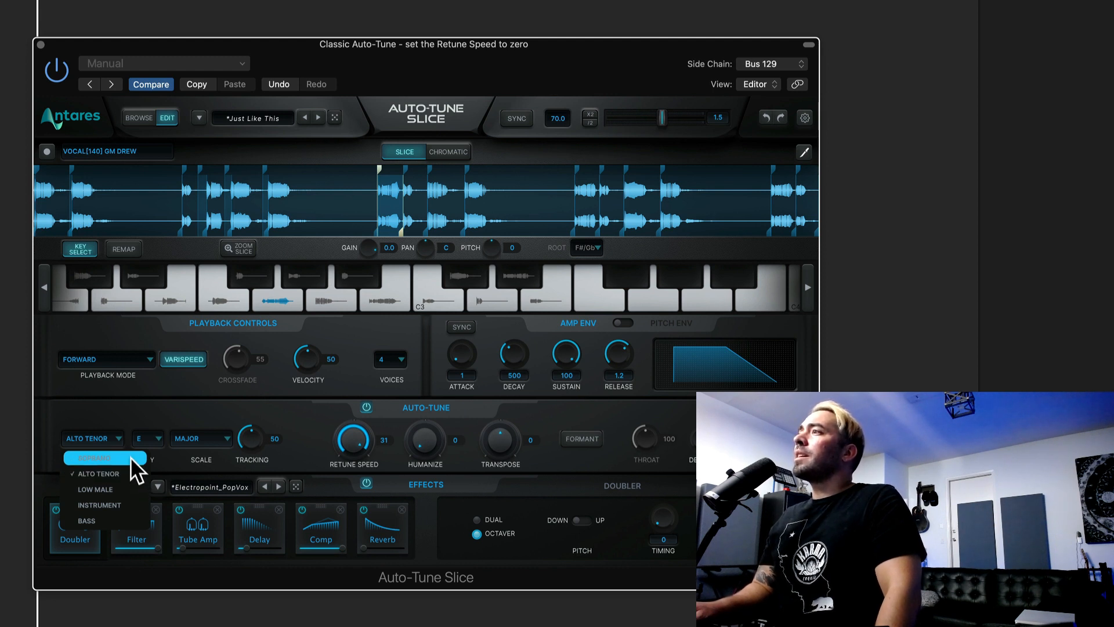
click(95, 422)
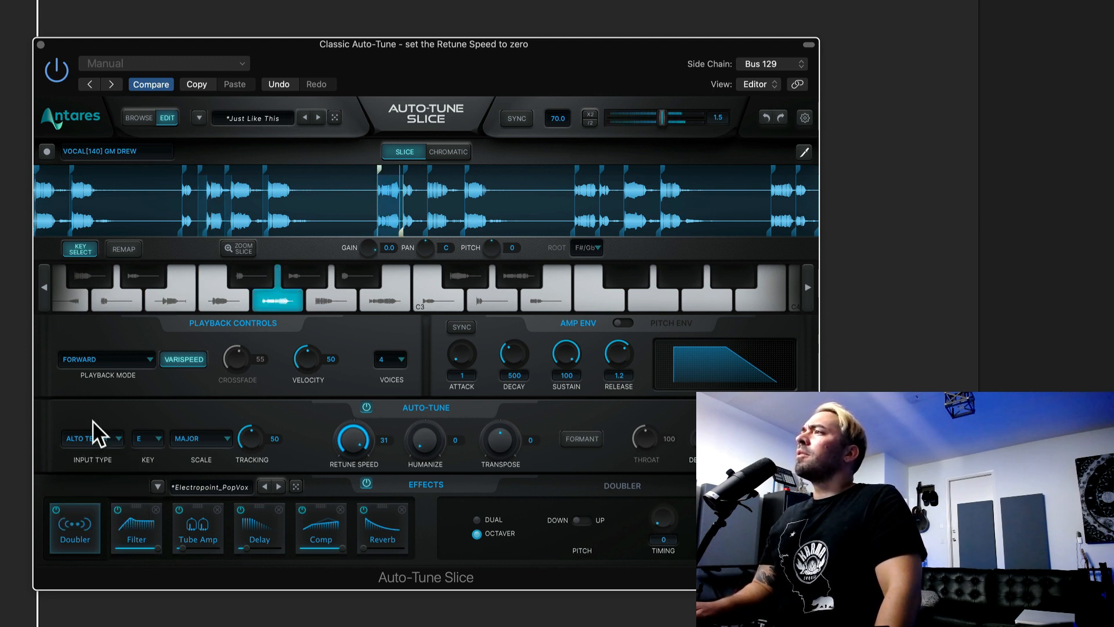
click(119, 447)
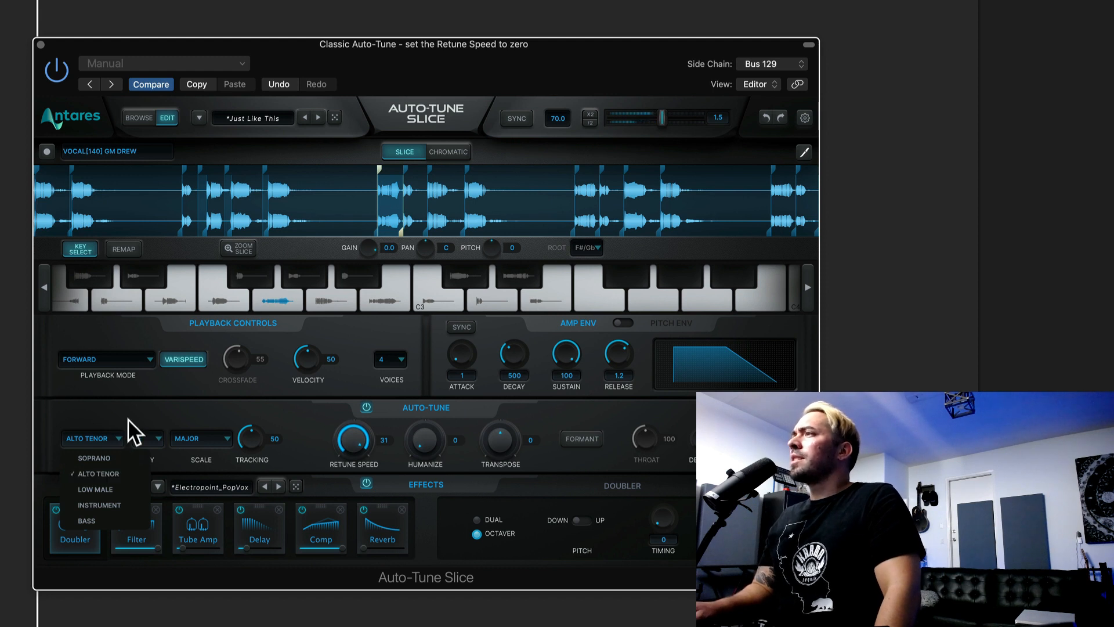
click(135, 431)
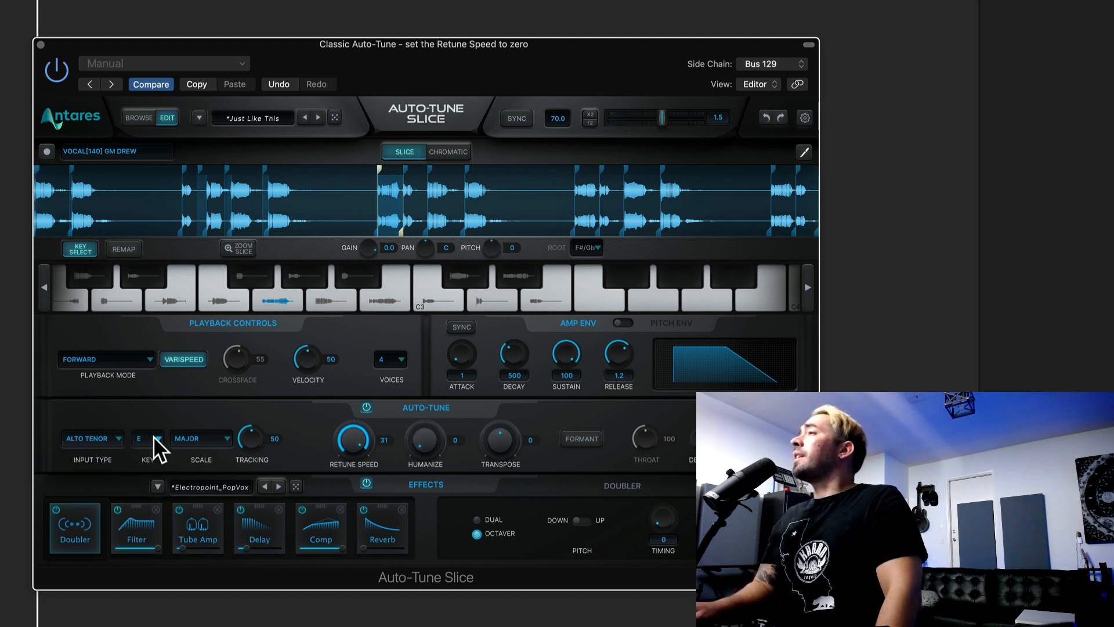
click(156, 447)
click(163, 462)
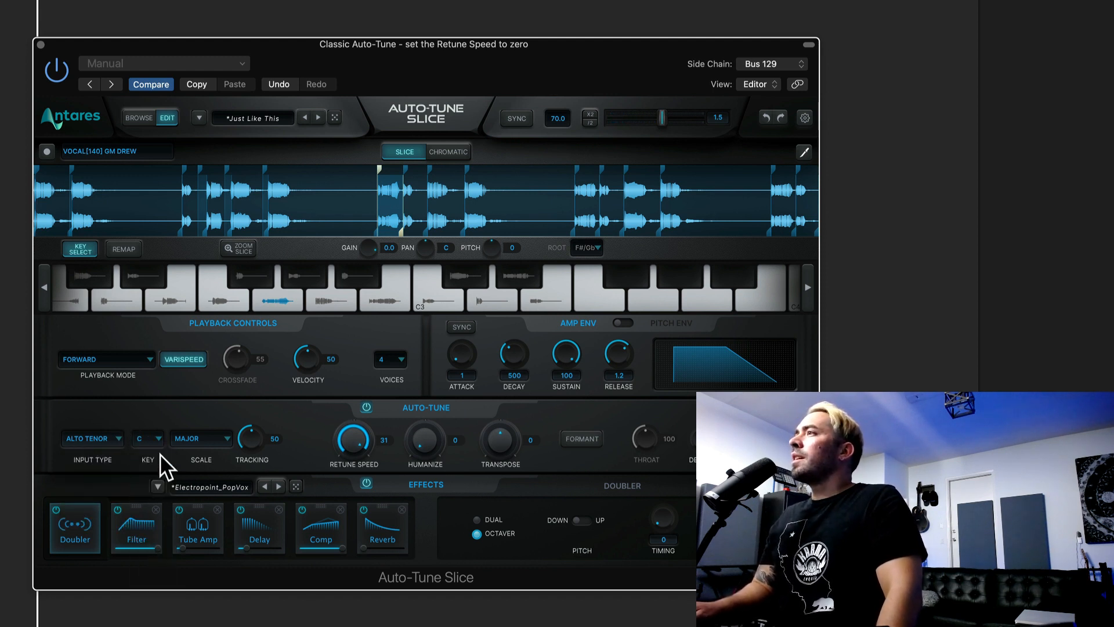
click(220, 442)
click(223, 458)
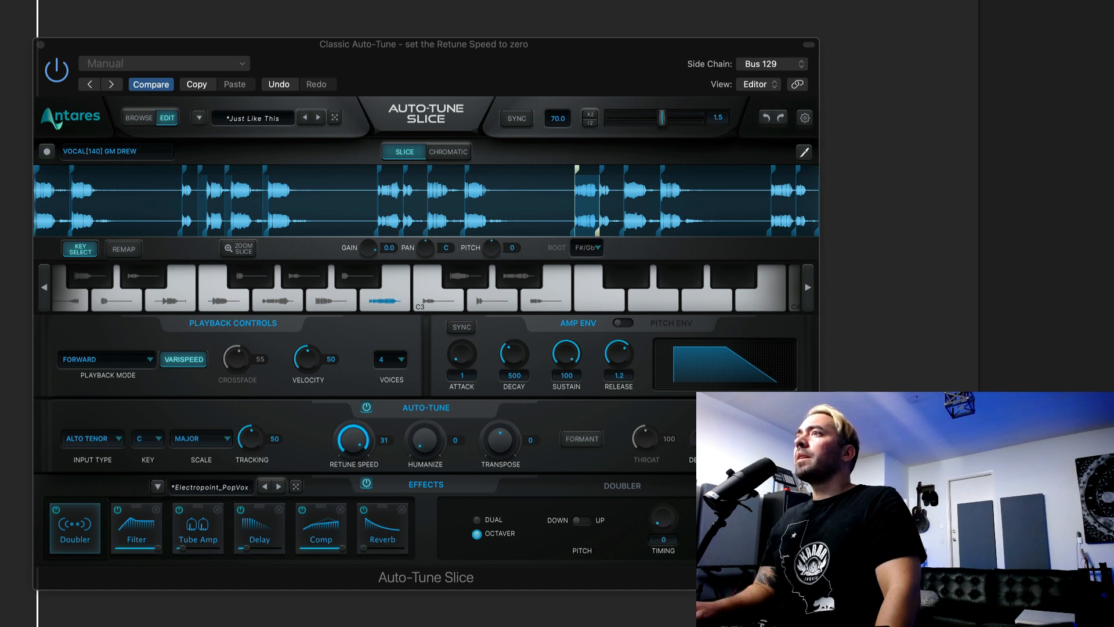
Step: Find Auto-Key among the Antares plug-ins available for an insert on the Big Dreams Pad 02 track
click(38, 394)
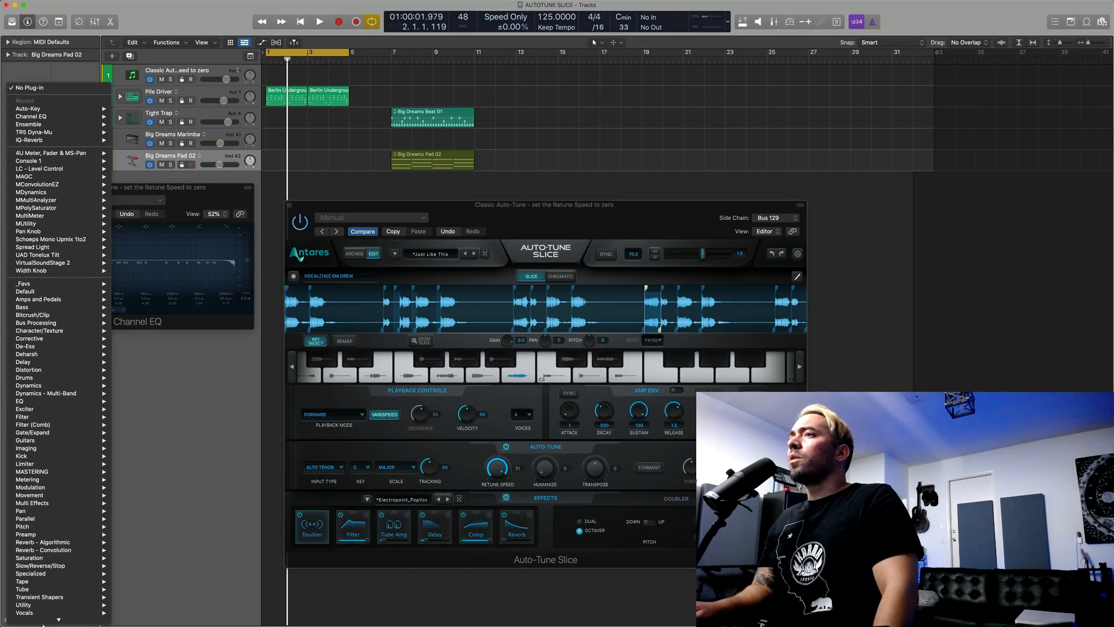
mouse_move(70, 550)
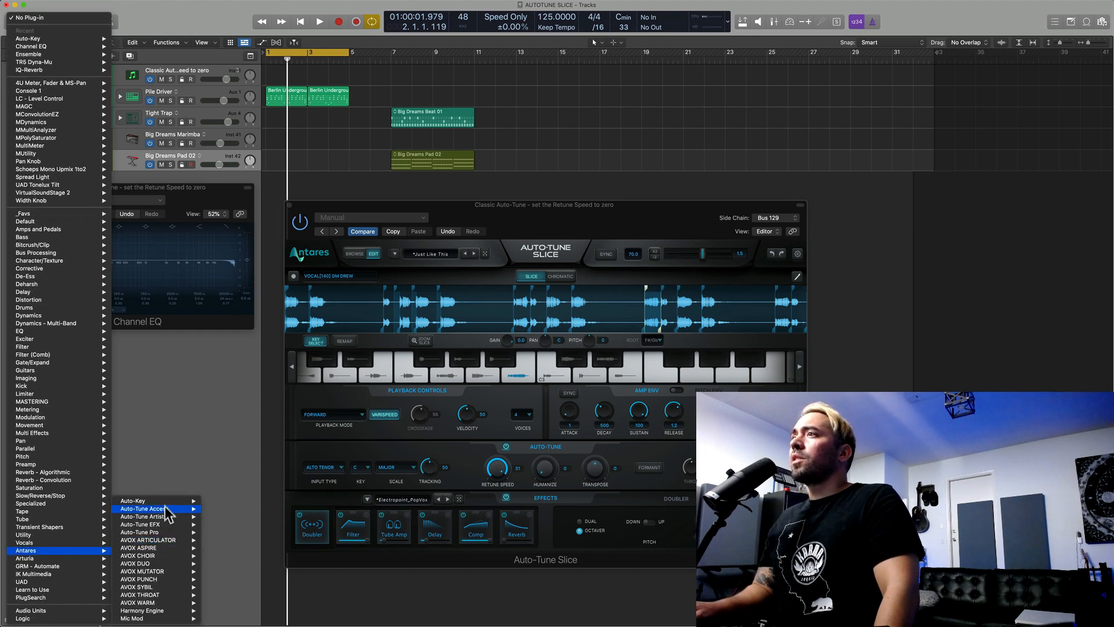
mouse_move(166, 500)
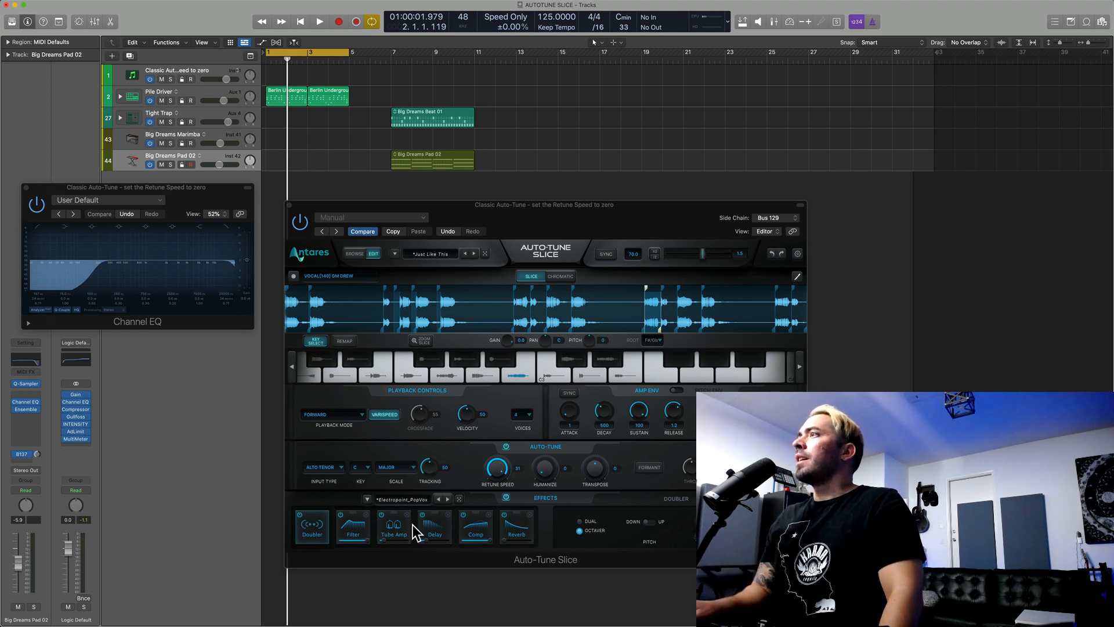
Step: Try bypassing the Filter and Tube Amp effects and moving Tube Amp ahead of Filter in the effects chain
click(342, 515)
click(343, 514)
click(383, 515)
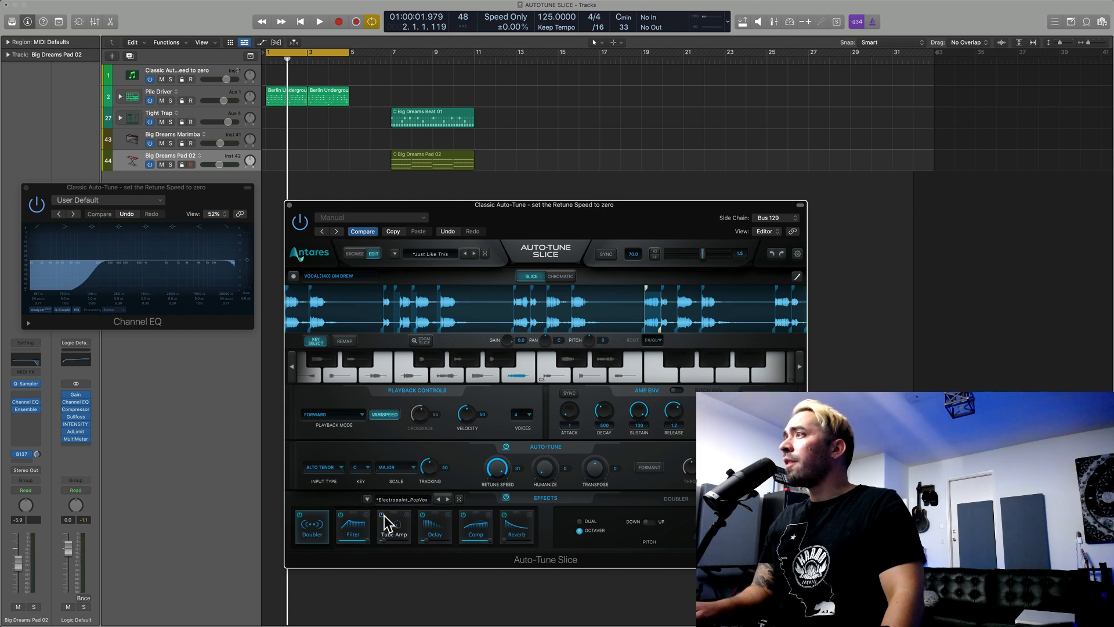
drag(391, 522, 353, 531)
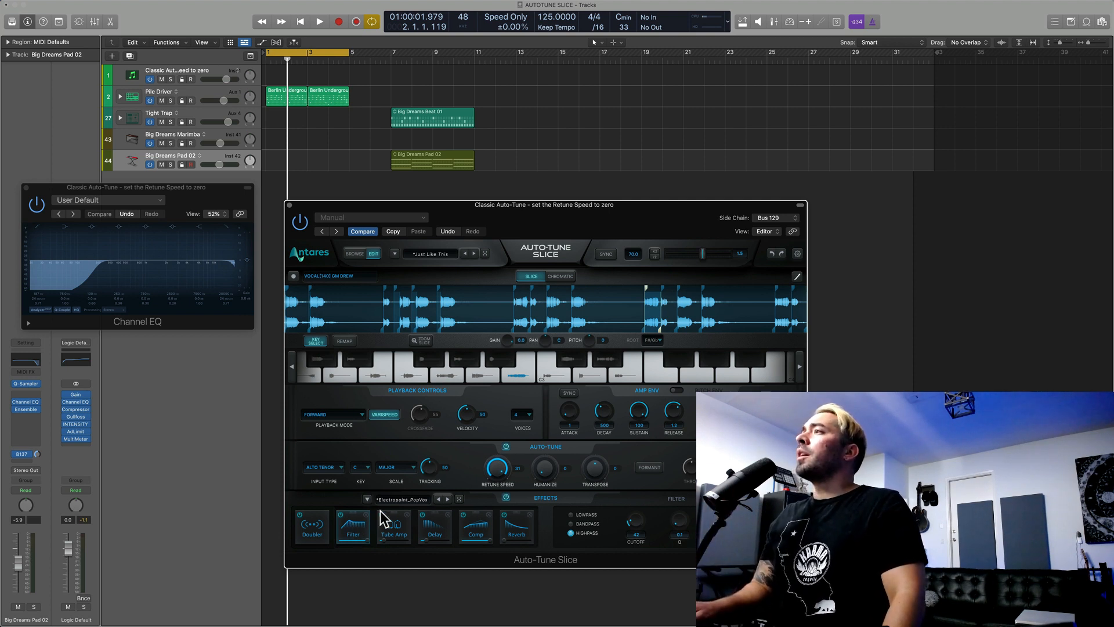
Step: Browse the effects presets, and turn the Doubler effect off and back on
click(394, 498)
mouse_move(409, 480)
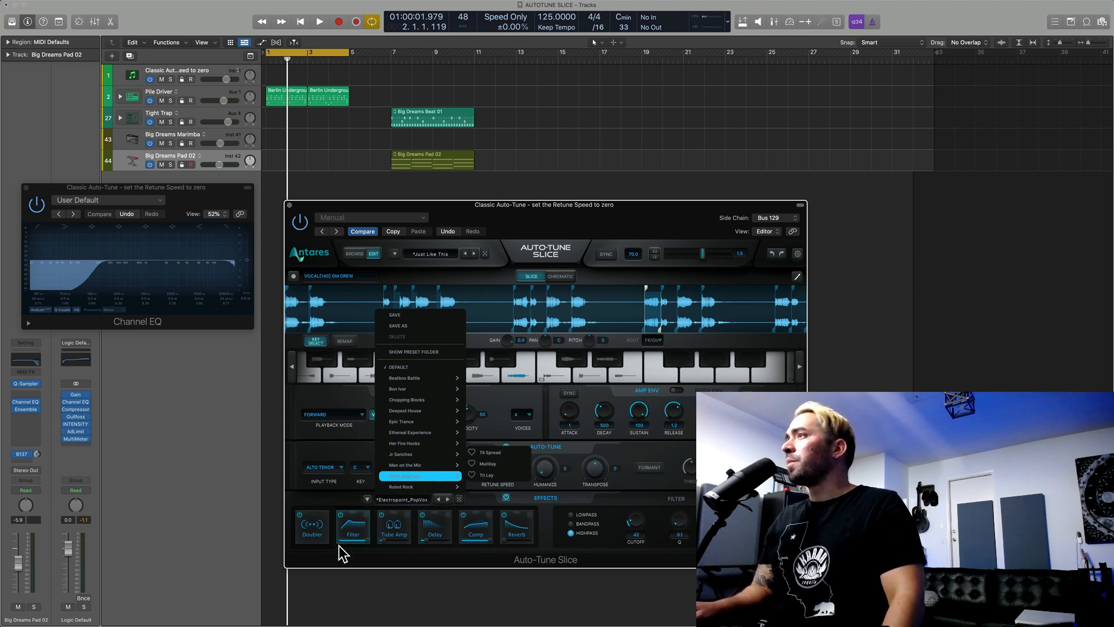
click(322, 529)
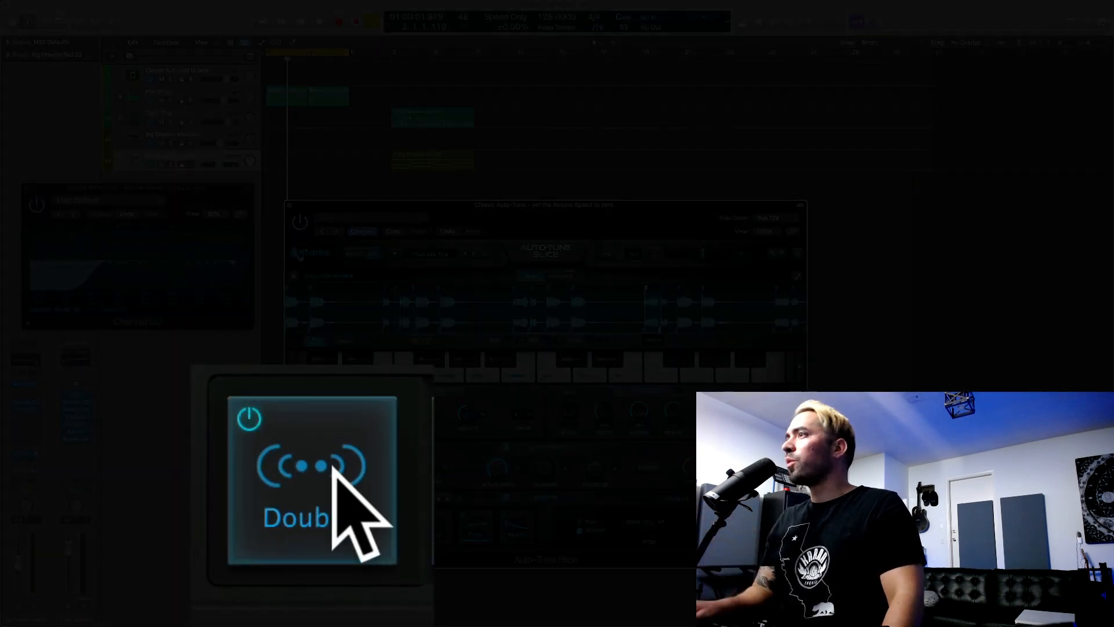
click(250, 420)
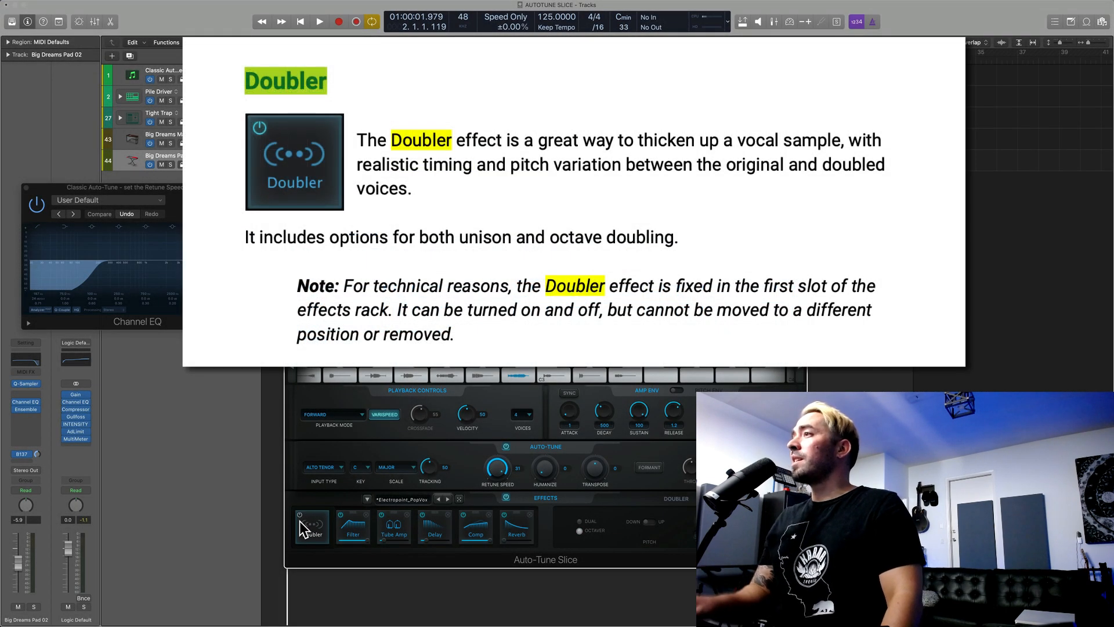
click(301, 516)
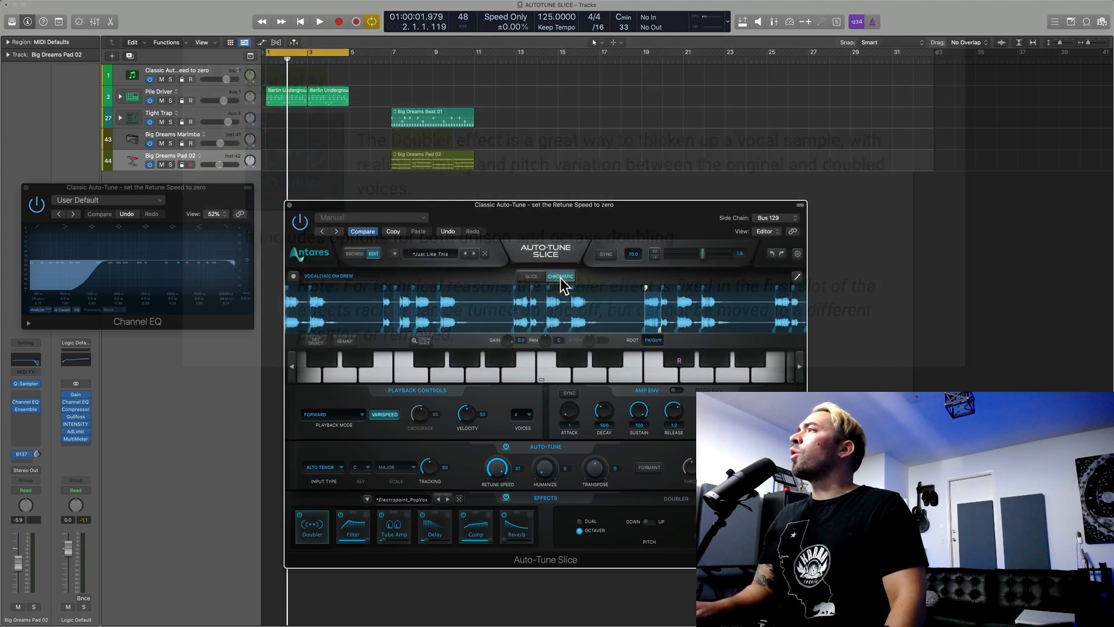
Step: Switch to Chromatic mode on the Classic Auto-Tune track and move the played slice's start marker slightly earlier
mouse_move(463, 323)
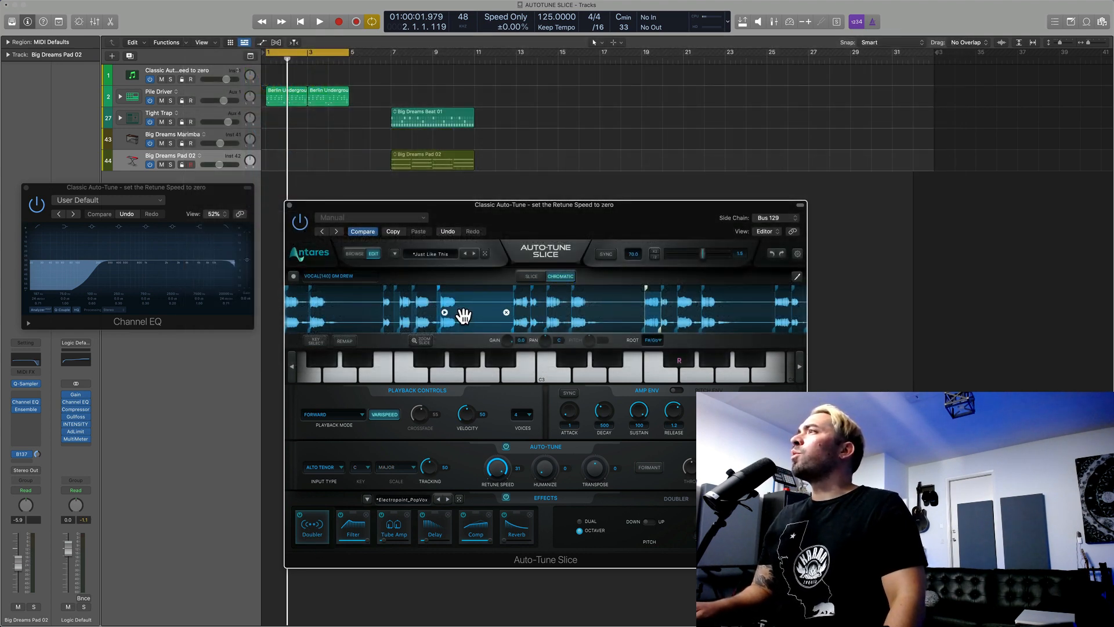
click(205, 75)
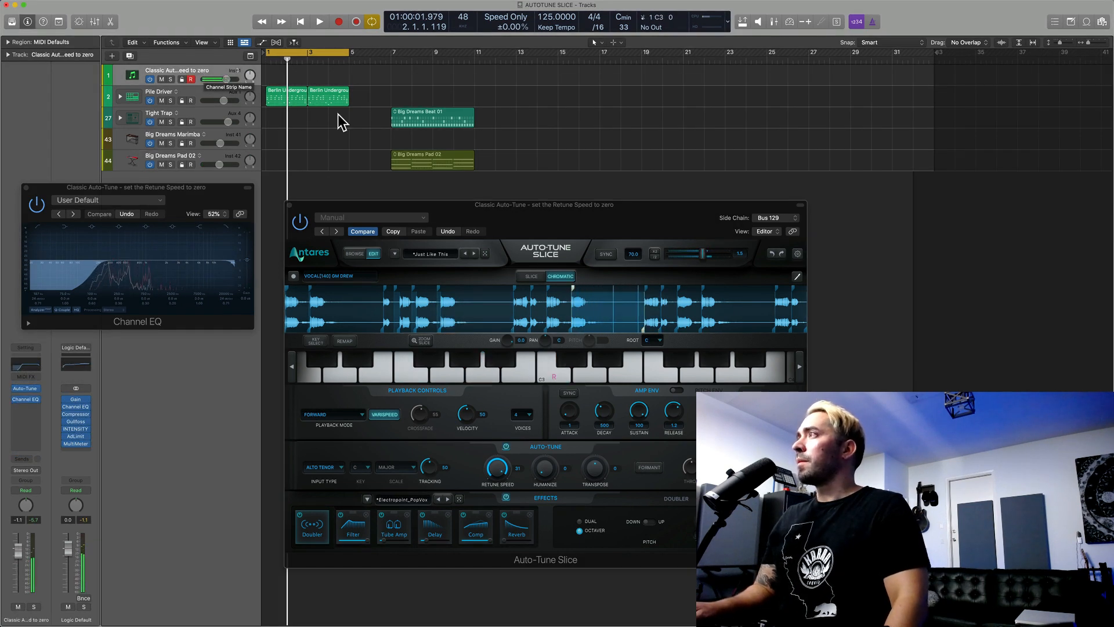
click(572, 289)
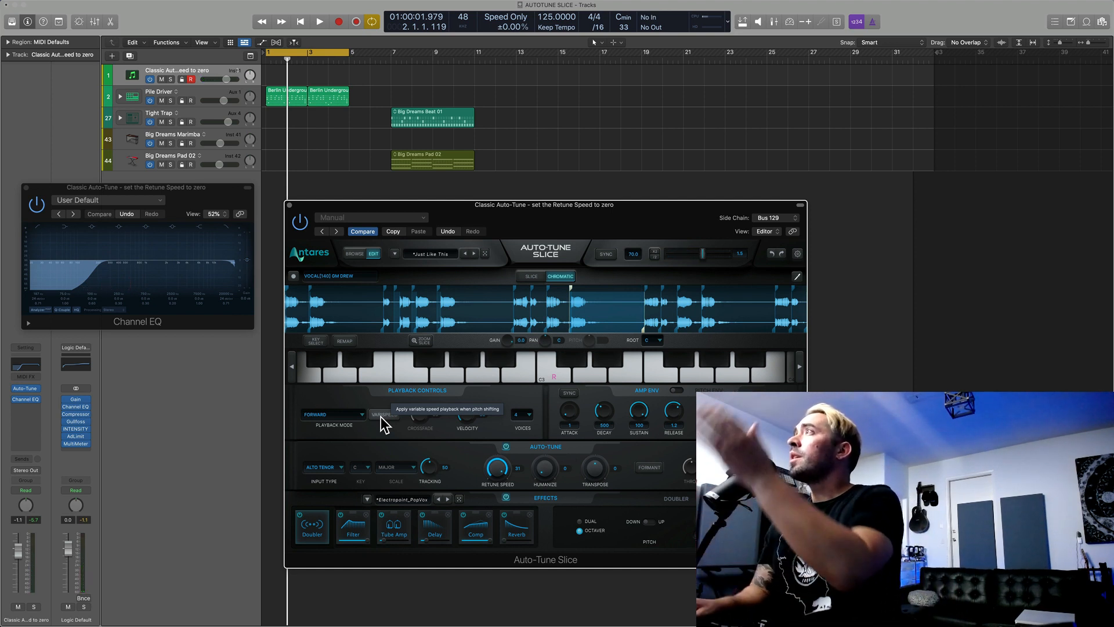
Step: Try syncing the sample tempo to the DAW, and turn the sync back off
click(605, 256)
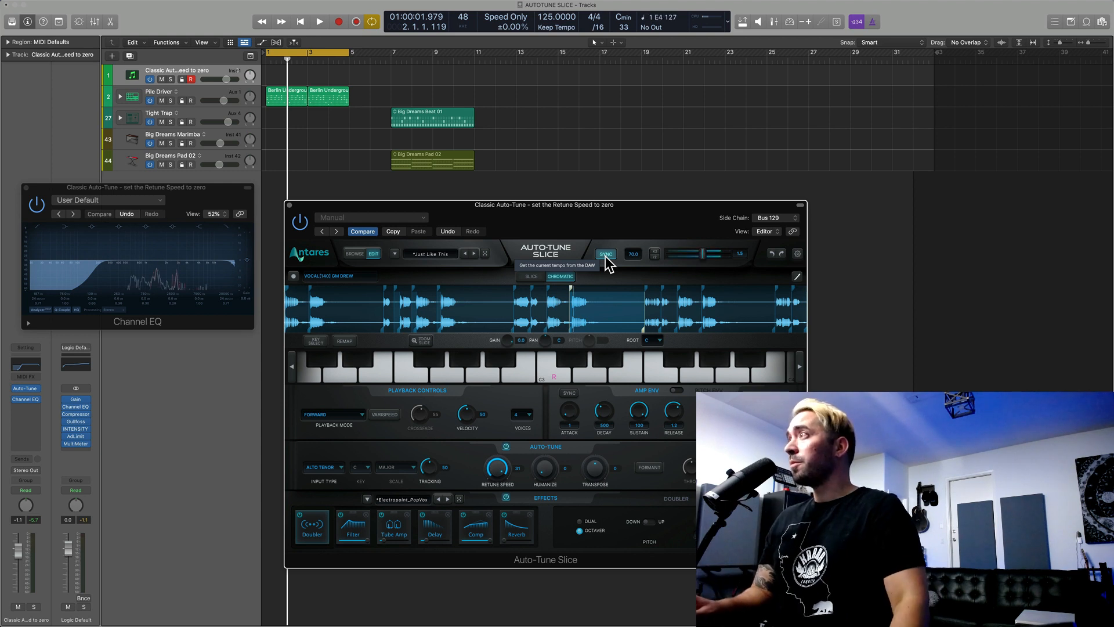
click(605, 256)
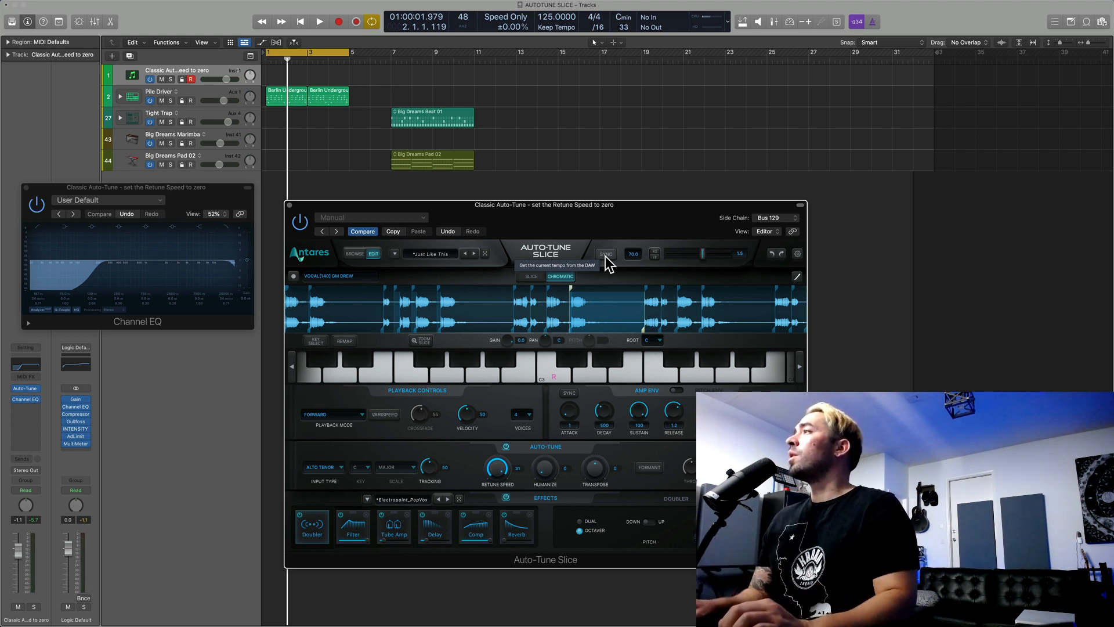
drag(587, 216, 585, 220)
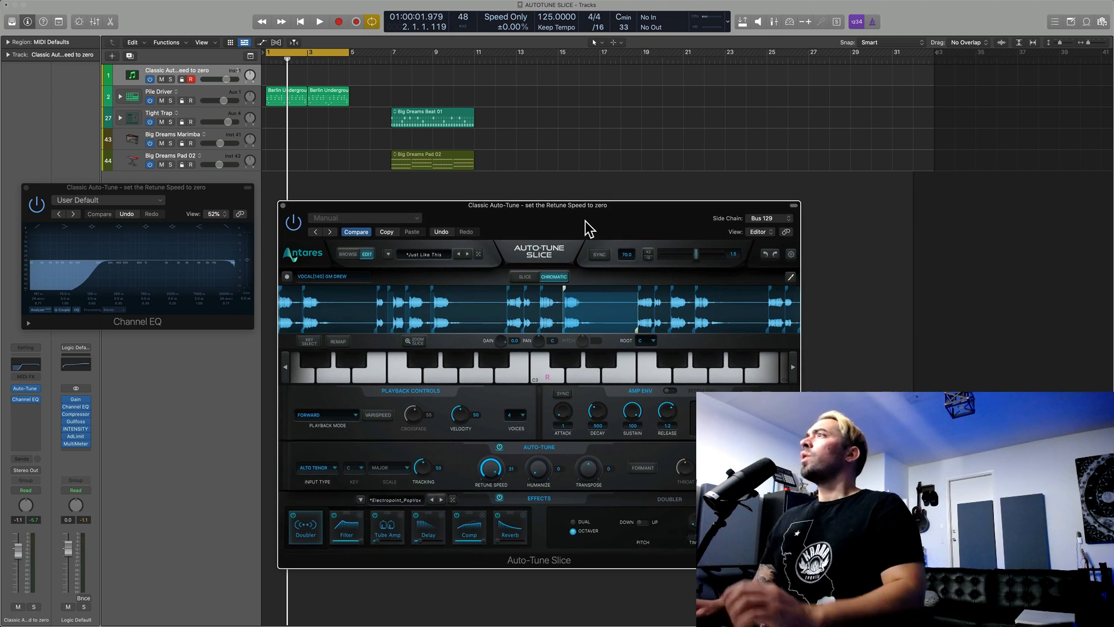
Step: Look through the sample packs in the plug-in's browse view
click(348, 255)
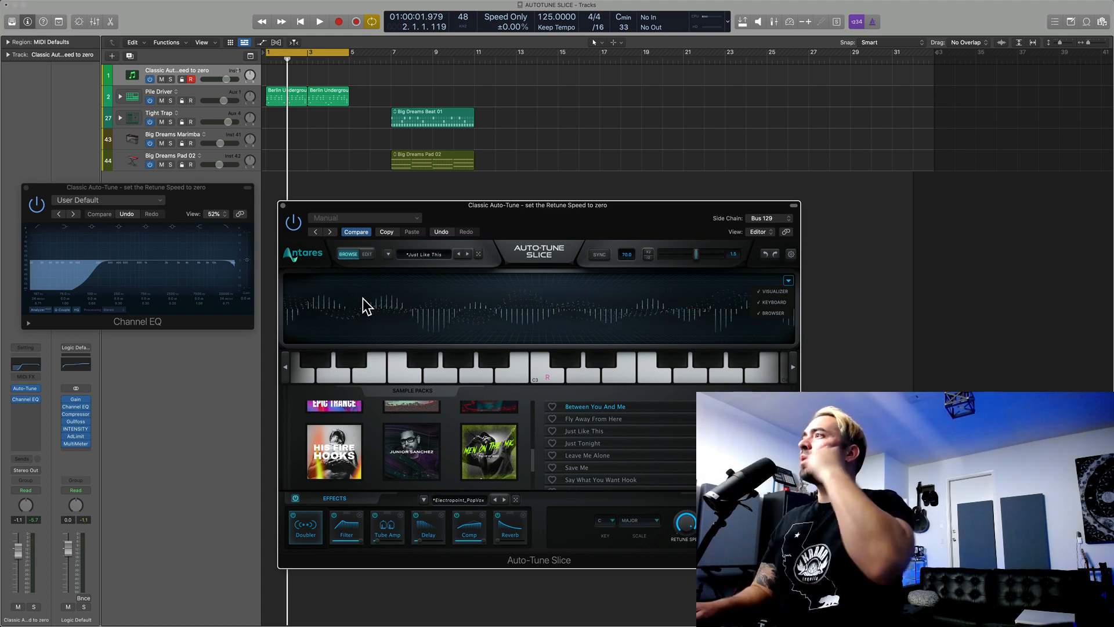
scroll(458, 448, down, 3)
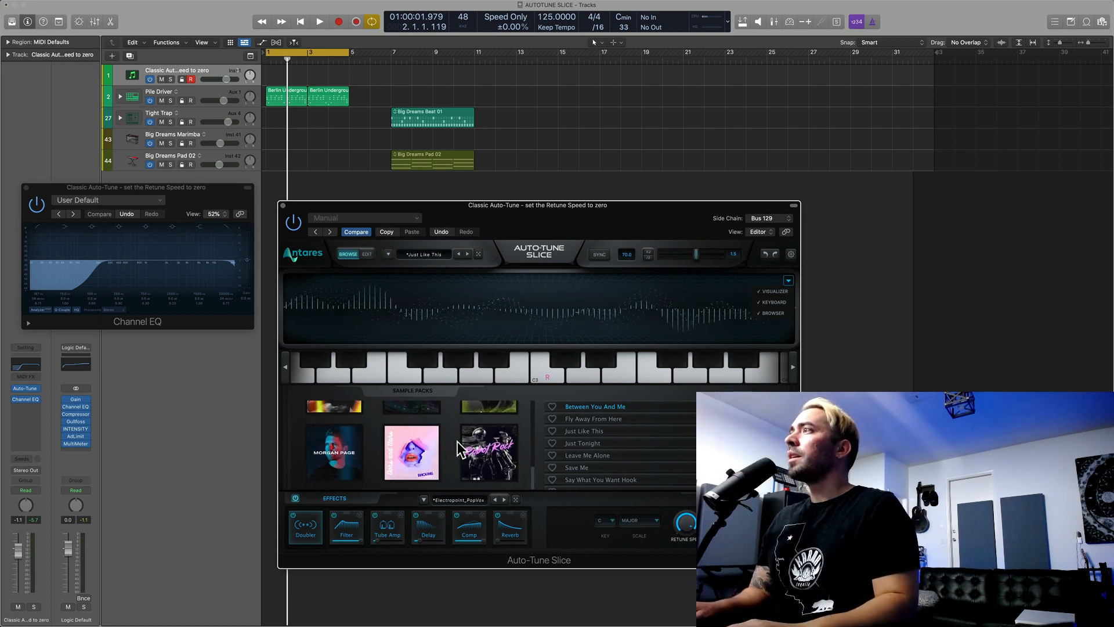
scroll(413, 456, down, 3)
scroll(412, 456, up, 6)
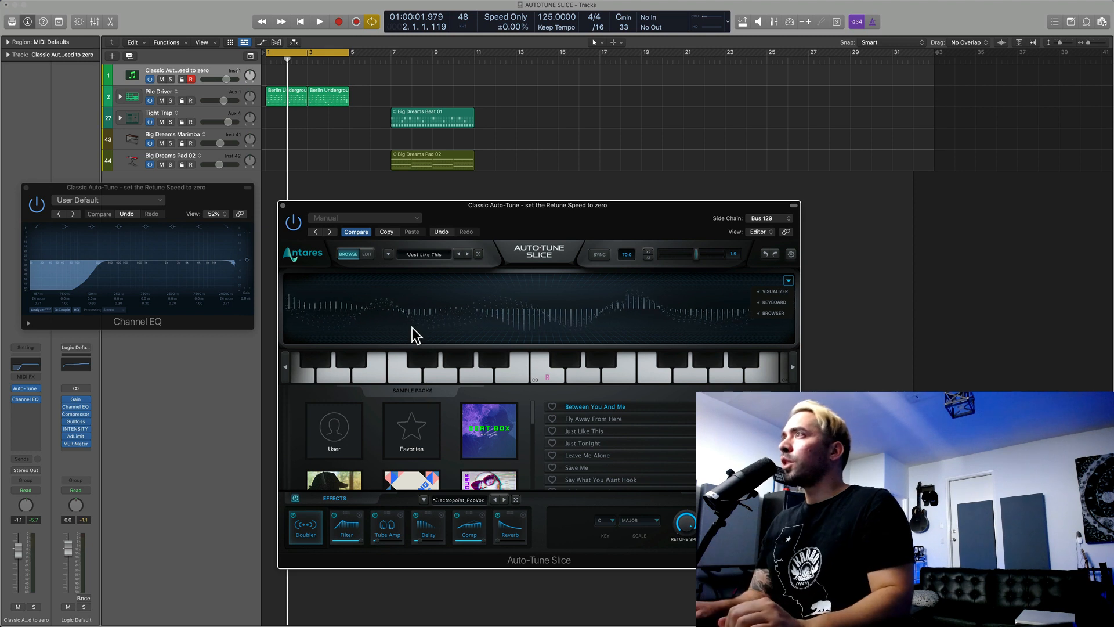
Step: Return to the plug-in's edit view and review the available playback modes
click(370, 254)
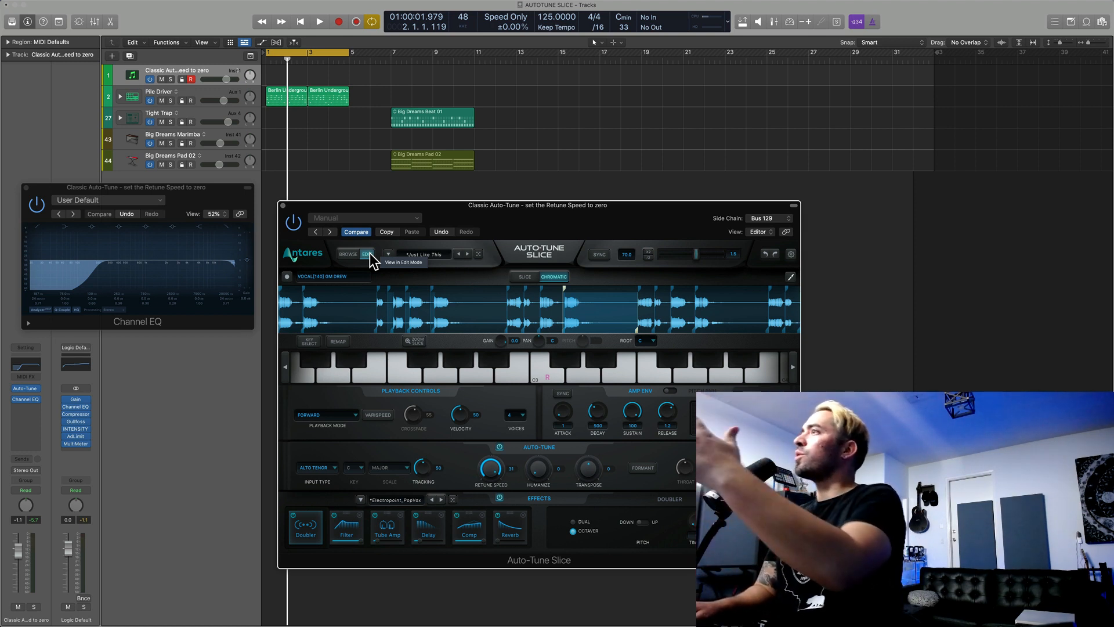
click(347, 416)
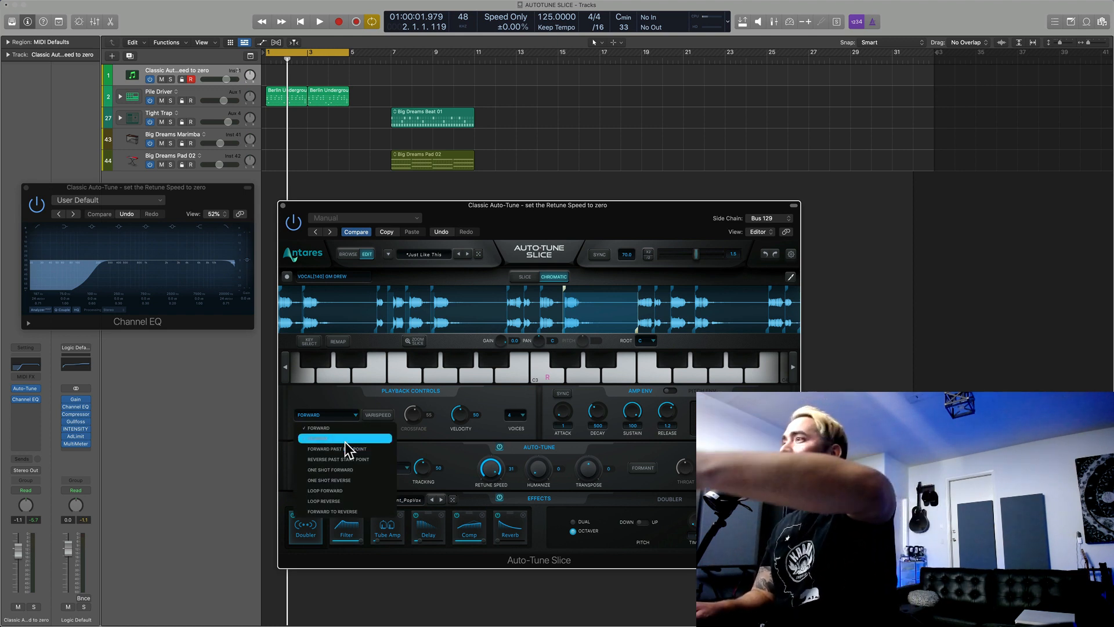
click(530, 389)
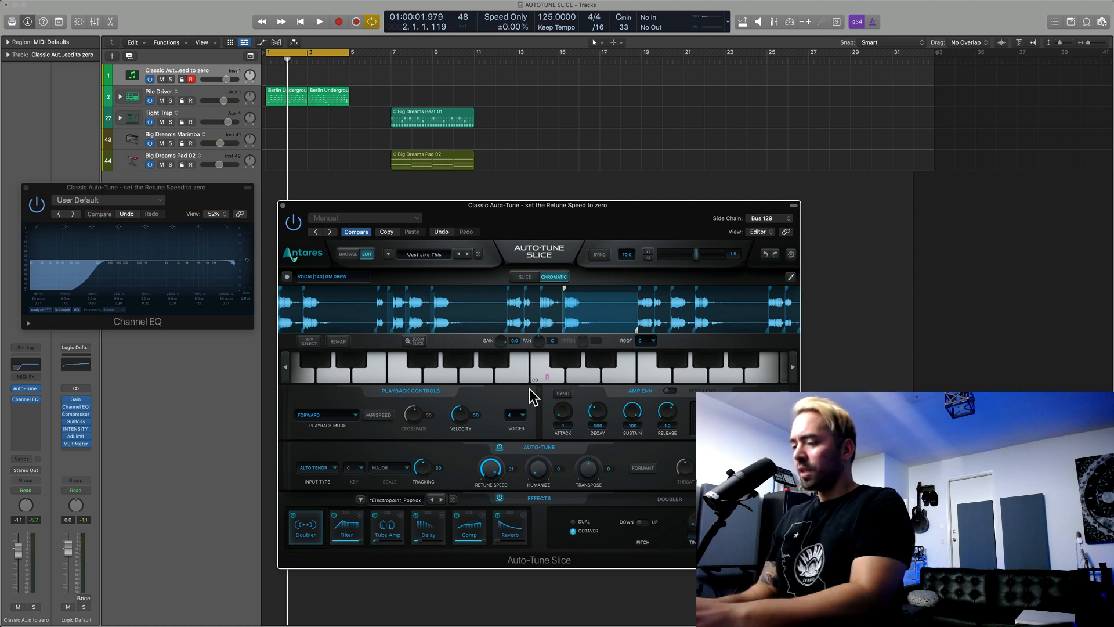
Step: Set the cycle range around the Big Dreams Beat 01 and Big Dreams Pad 02 regions, play them back, and close the Channel EQ window
key(c)
drag(487, 172, 371, 96)
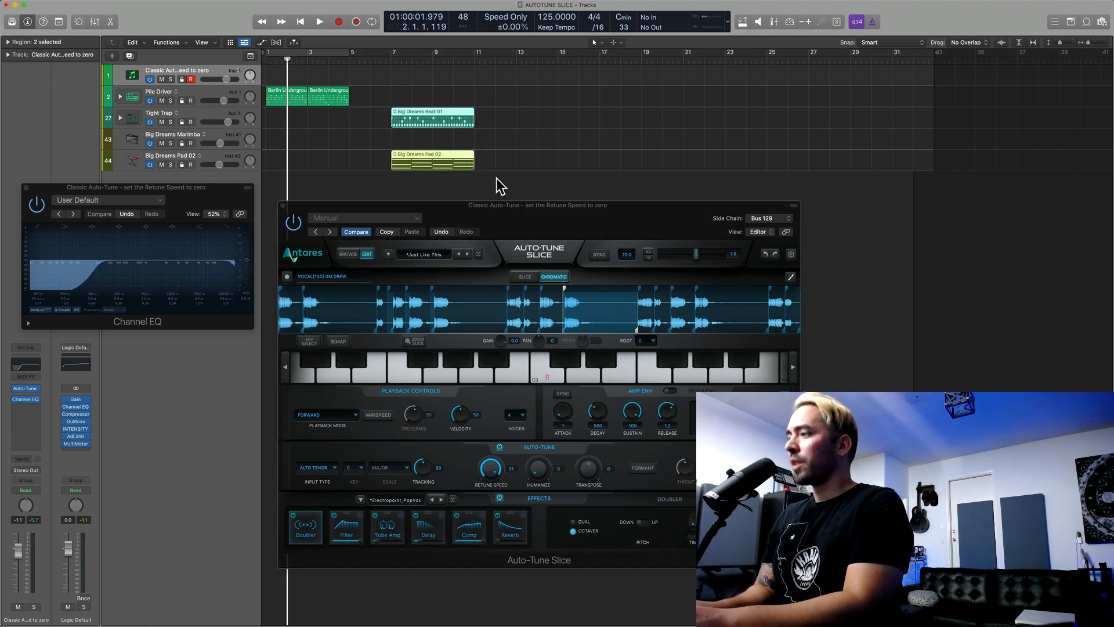
key(u)
key(space)
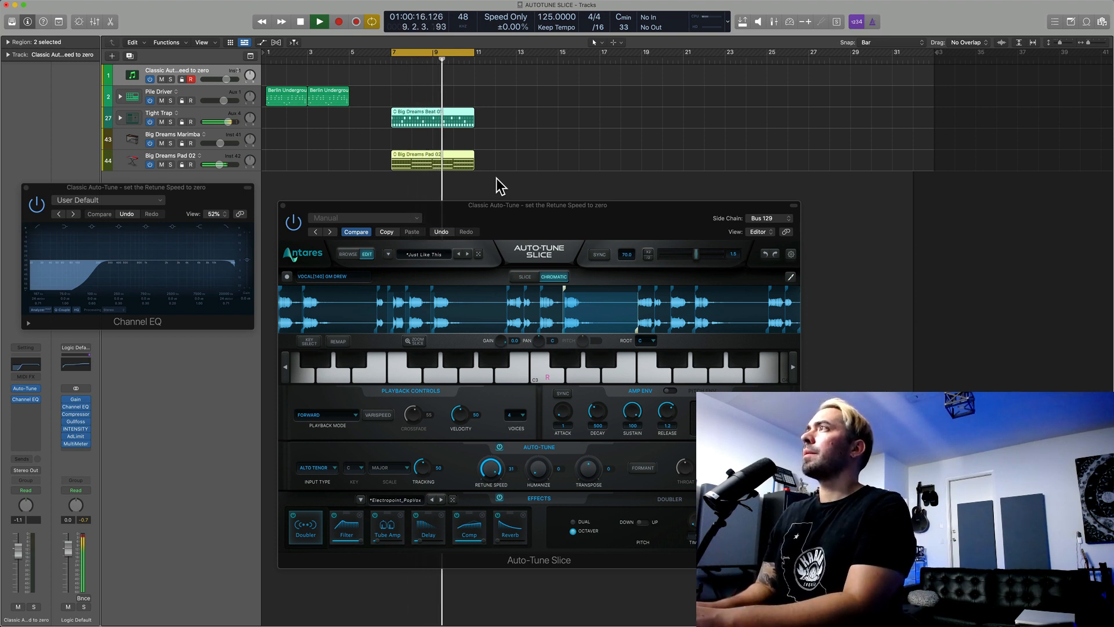
click(25, 187)
key(space)
Step: Open the loop browser, include all loop types, and search for "vocal"
key(o)
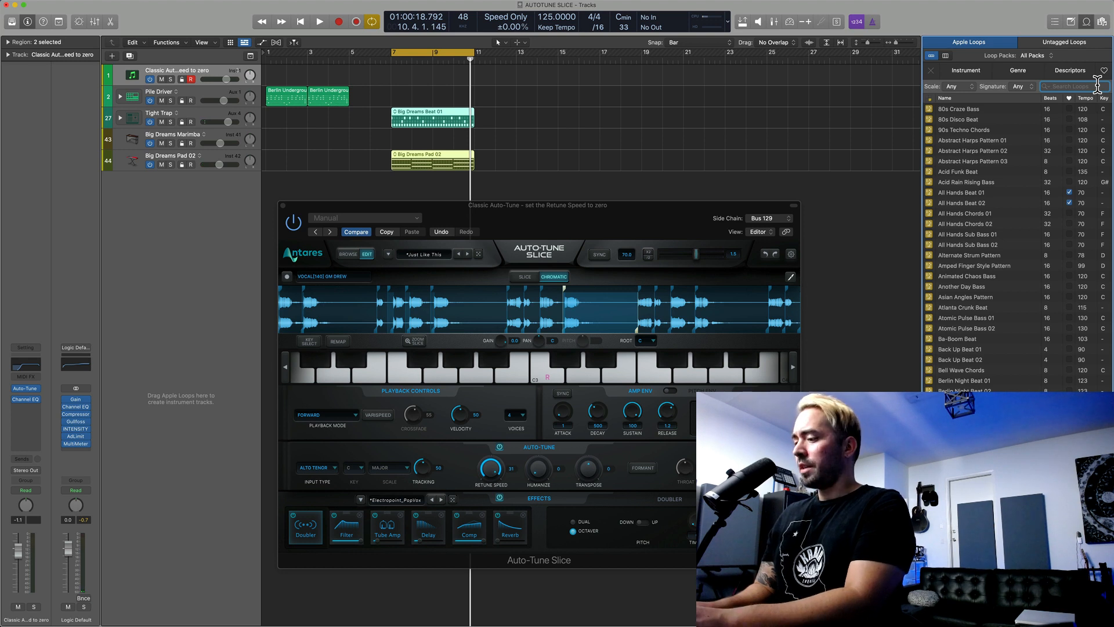
click(932, 98)
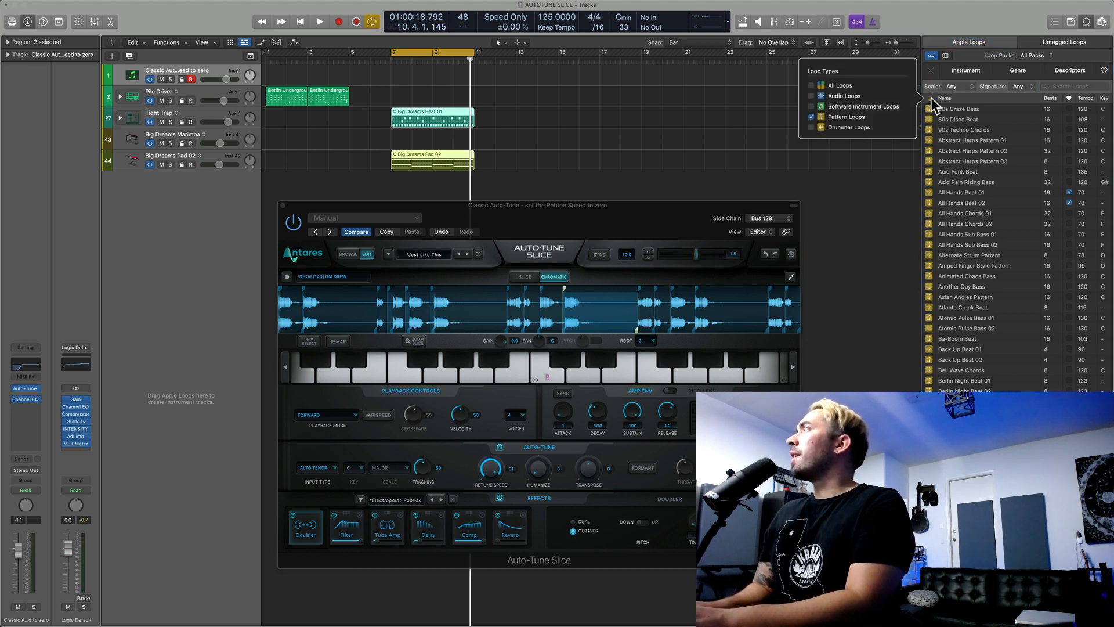
click(840, 86)
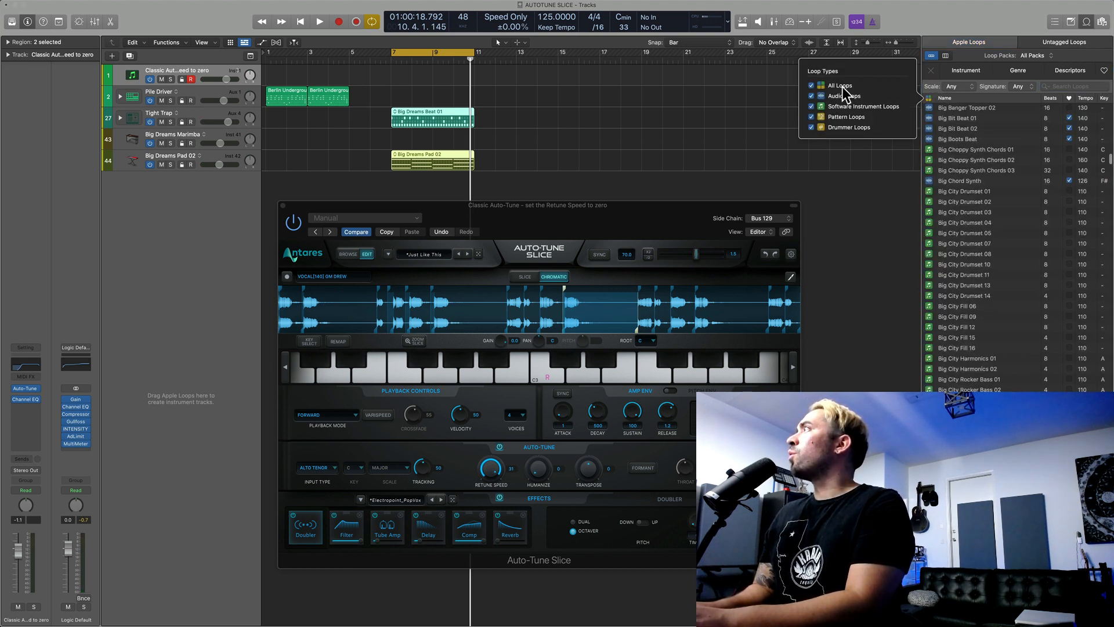
click(1073, 86)
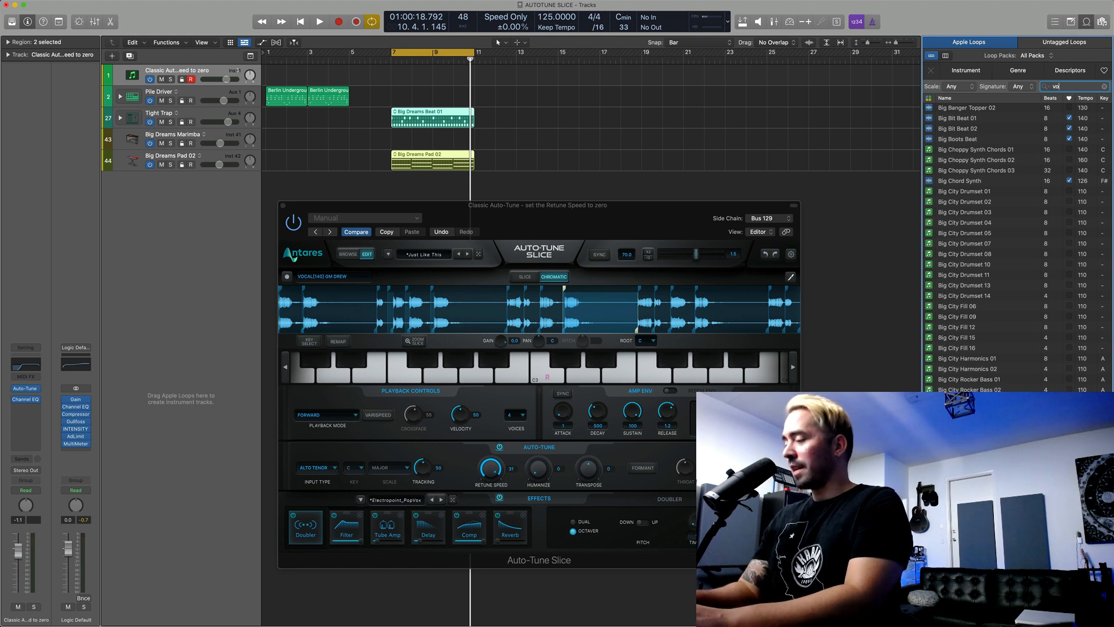
key(Return)
Step: Audition the three Angelic Vocal FX loops and add Angelic Vocal FX 02 on a new audio track at bar 7
click(1002, 108)
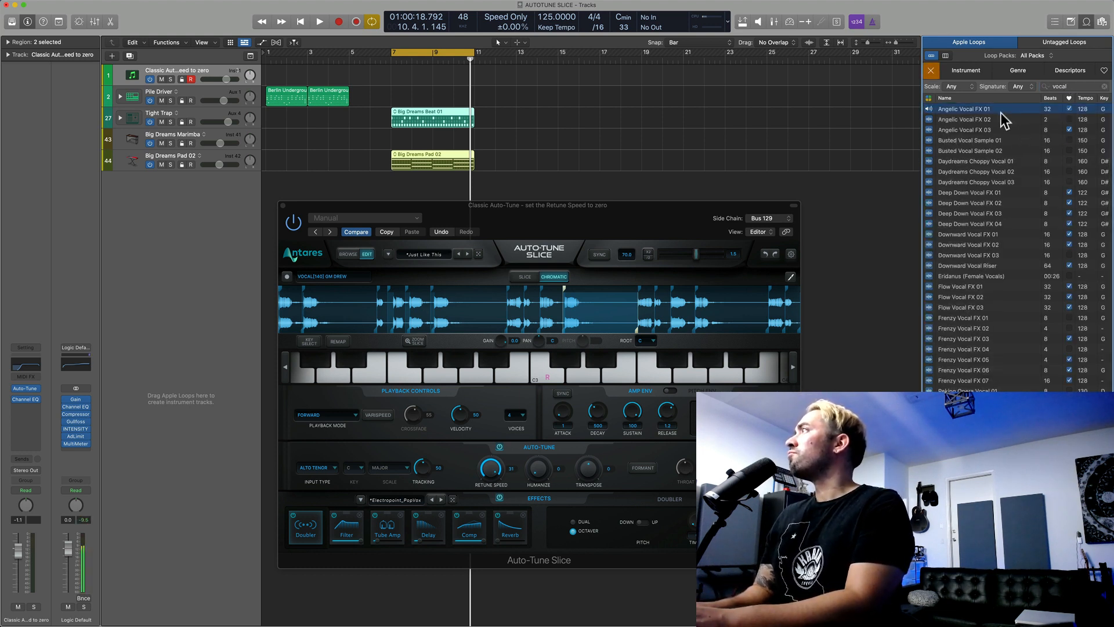
click(1000, 120)
click(1001, 128)
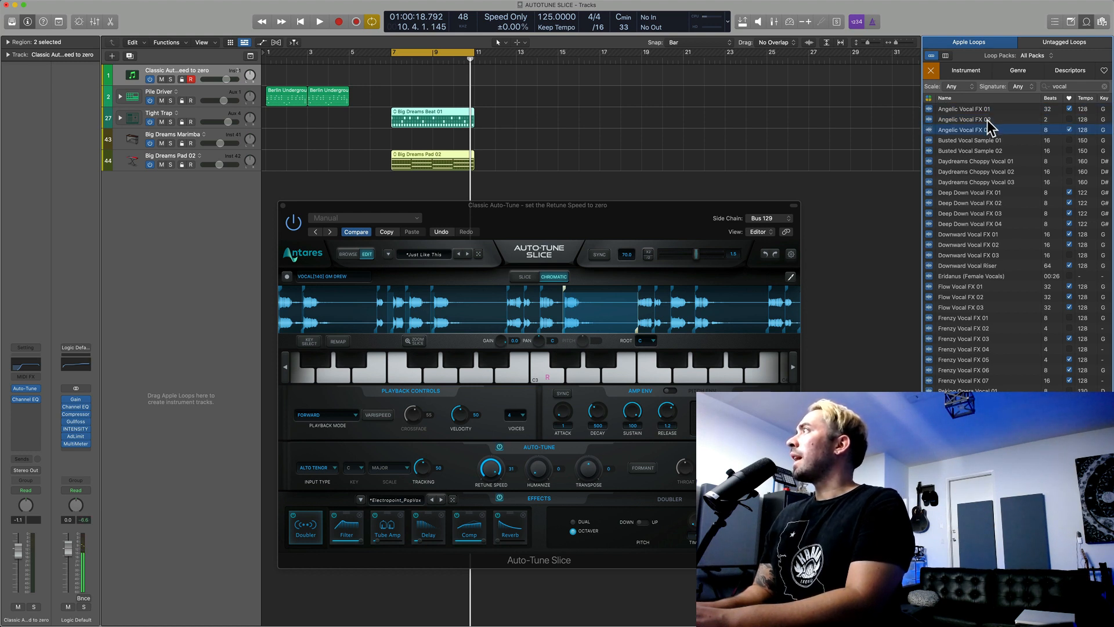
drag(990, 126, 795, 199)
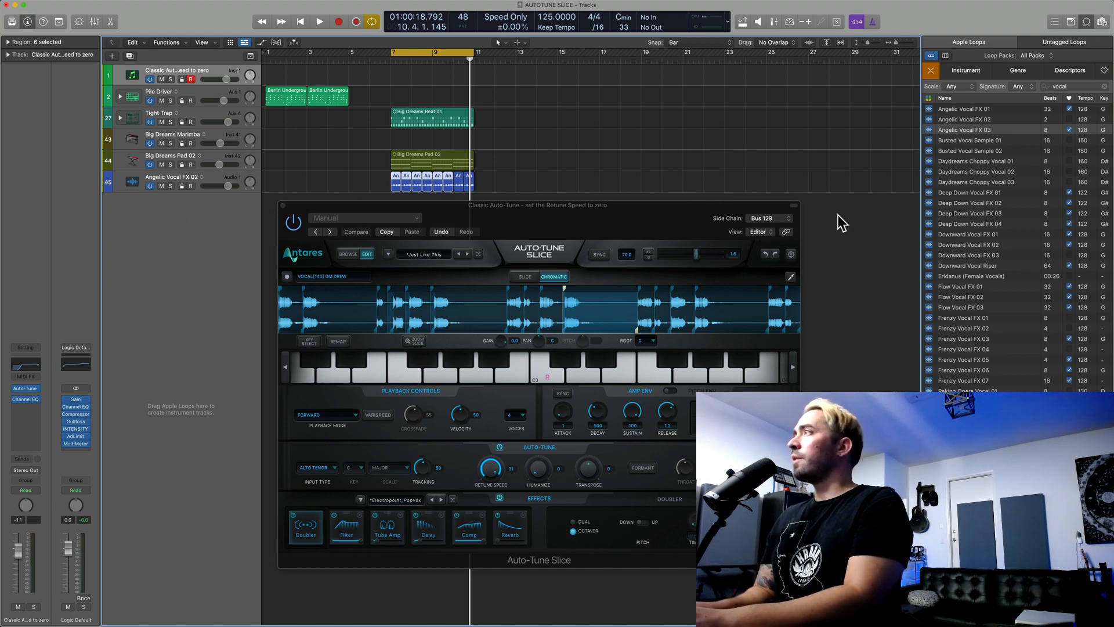
Step: Set the plug-in's side chain to Audio 1 and record the vocal loop into it during playback, replacing the existing sample
click(767, 219)
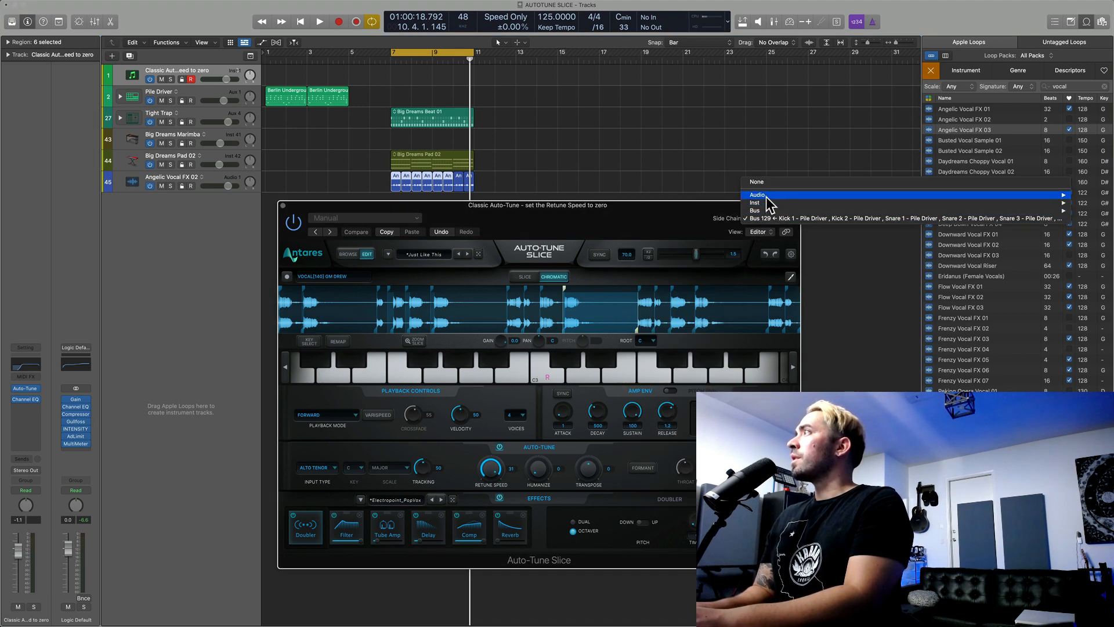
mouse_move(766, 197)
click(720, 196)
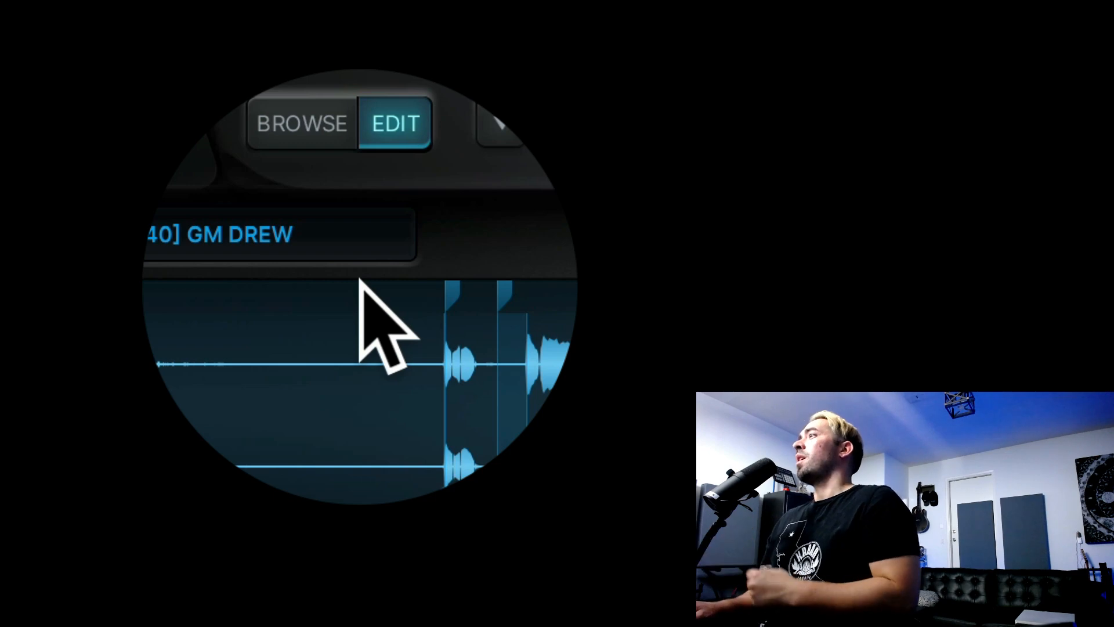
click(171, 206)
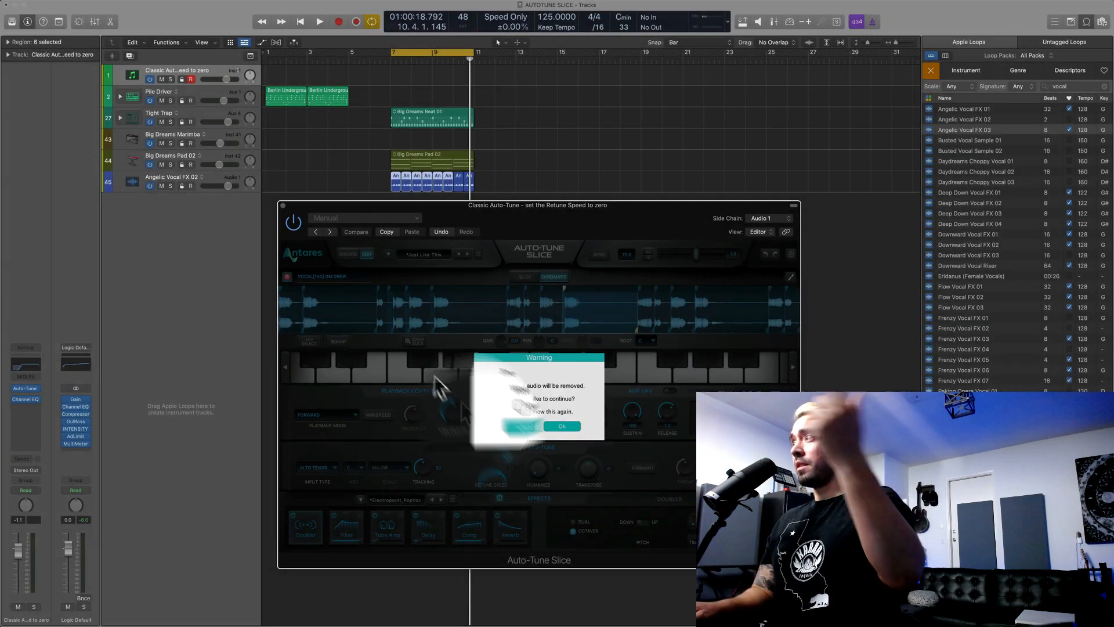
click(553, 425)
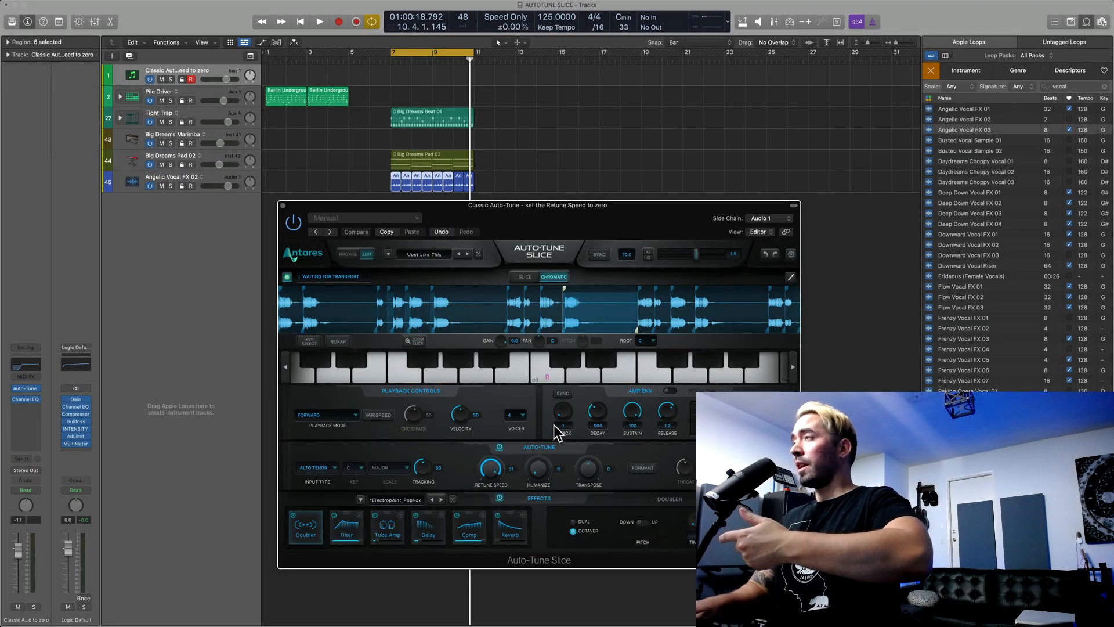
key(space)
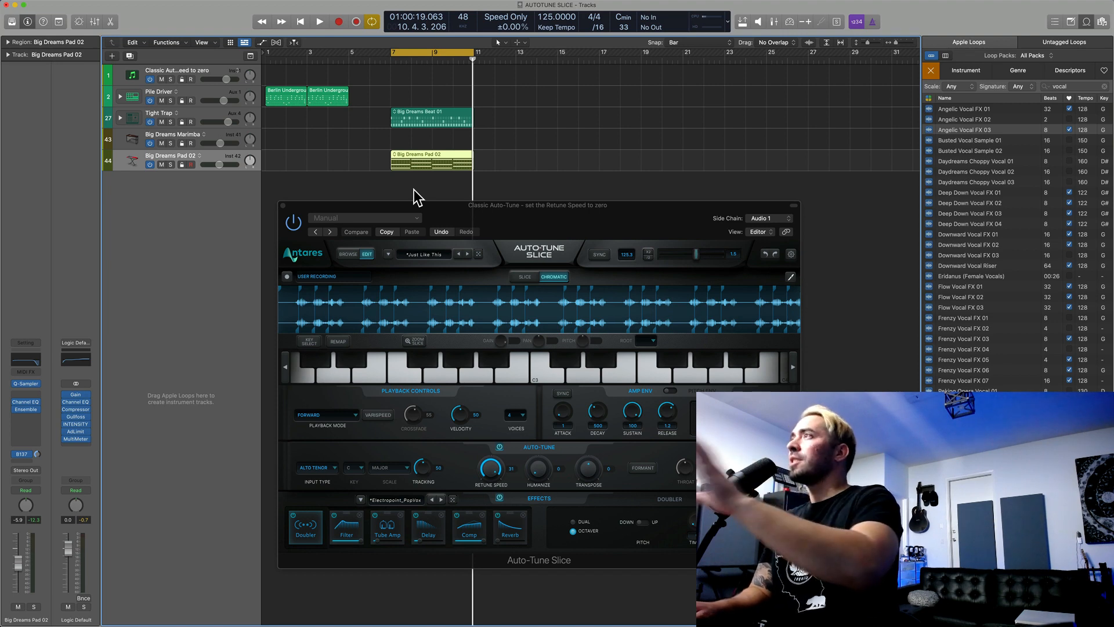
Step: Select the Classic Auto-Tune track and try the recorded sample in Slice and Chromatic modes, ending in Slice mode
click(220, 68)
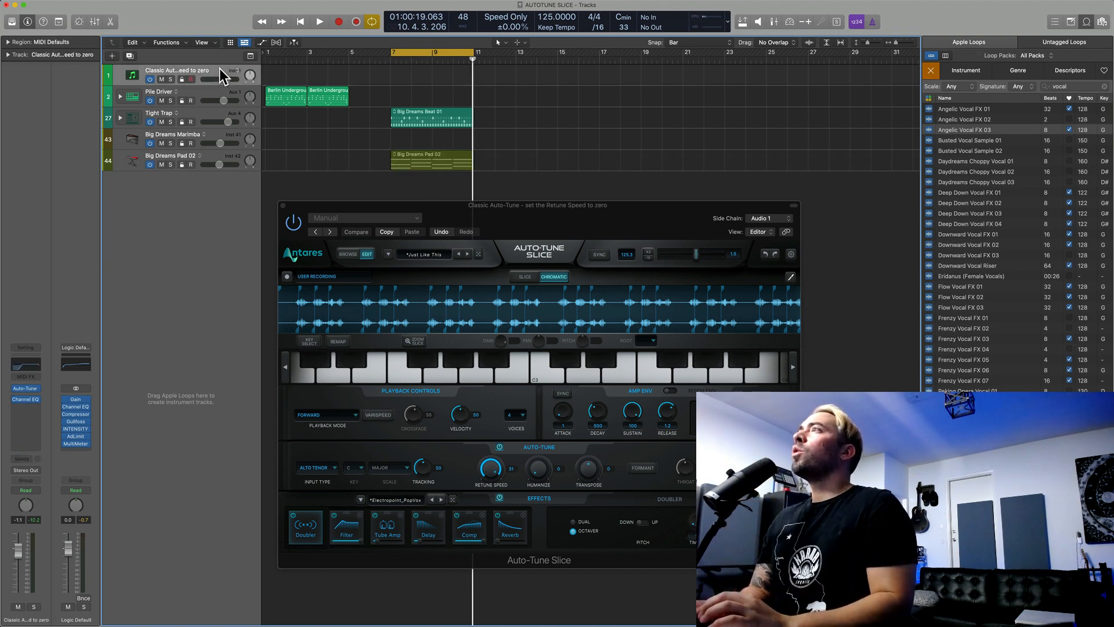
drag(552, 228, 555, 238)
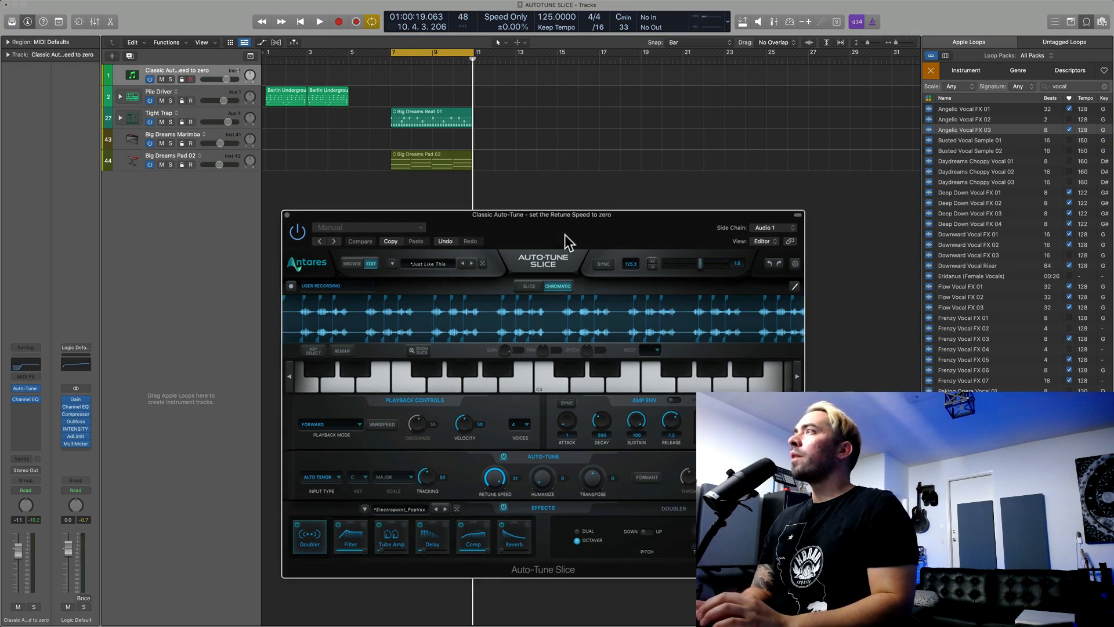
click(528, 287)
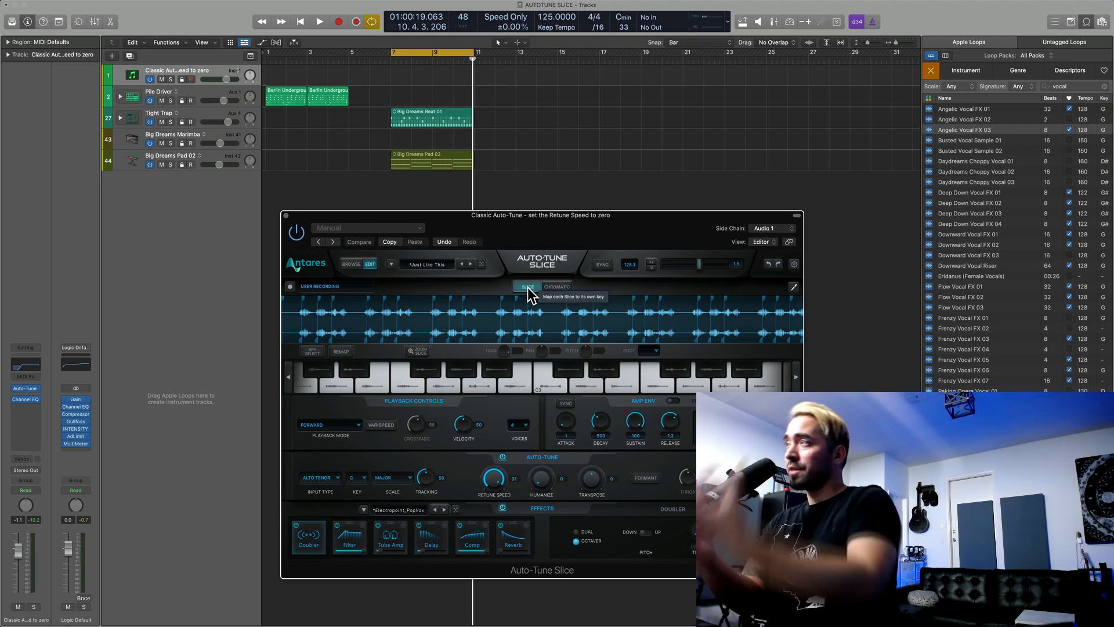
click(557, 287)
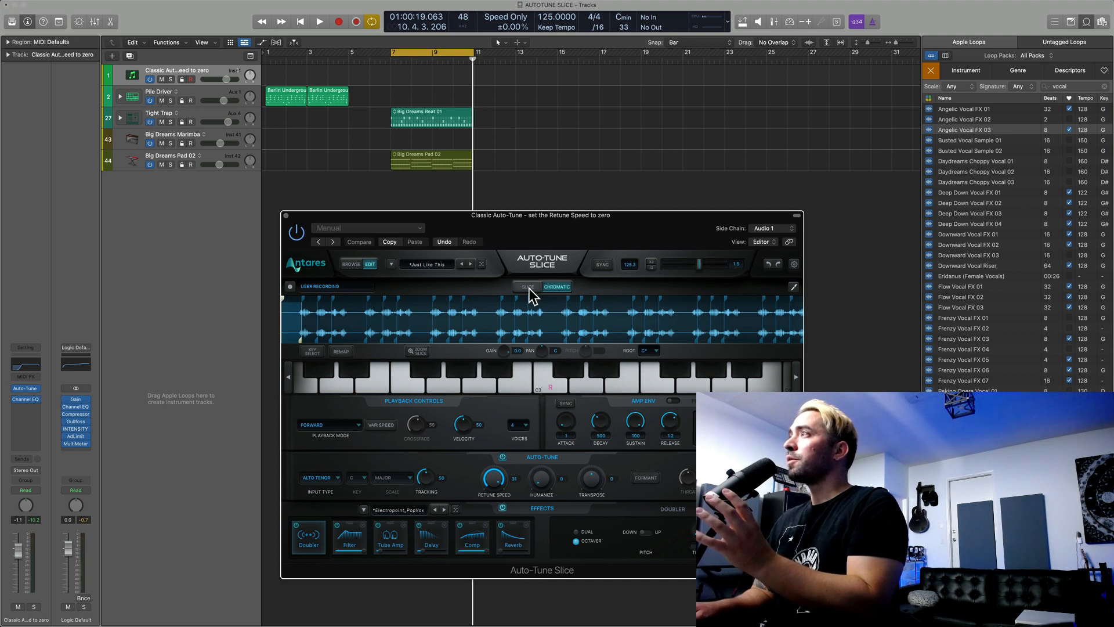
click(529, 288)
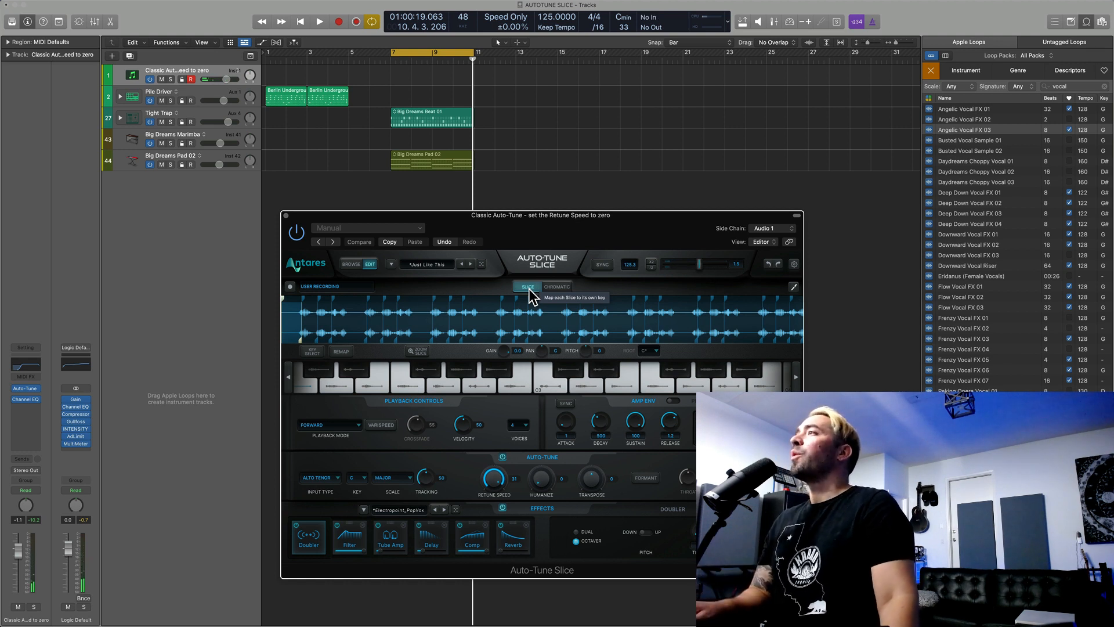
Step: Set the playback mode to Forward Past End Point and lower the amp envelope's release to 83 and sustain to 14
click(342, 425)
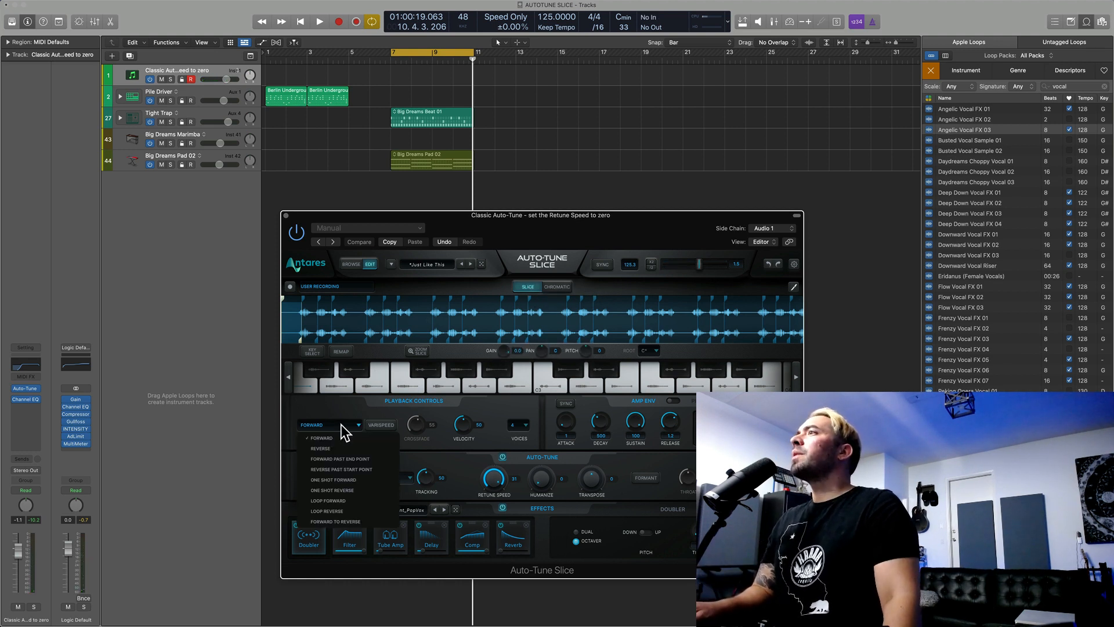
click(382, 457)
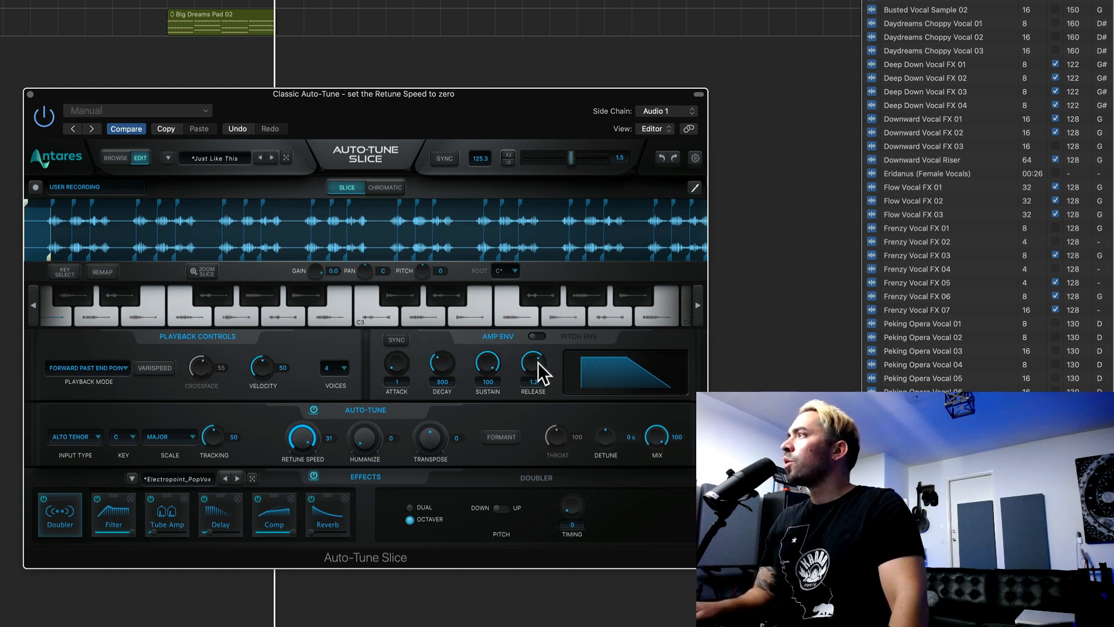
drag(538, 363, 553, 421)
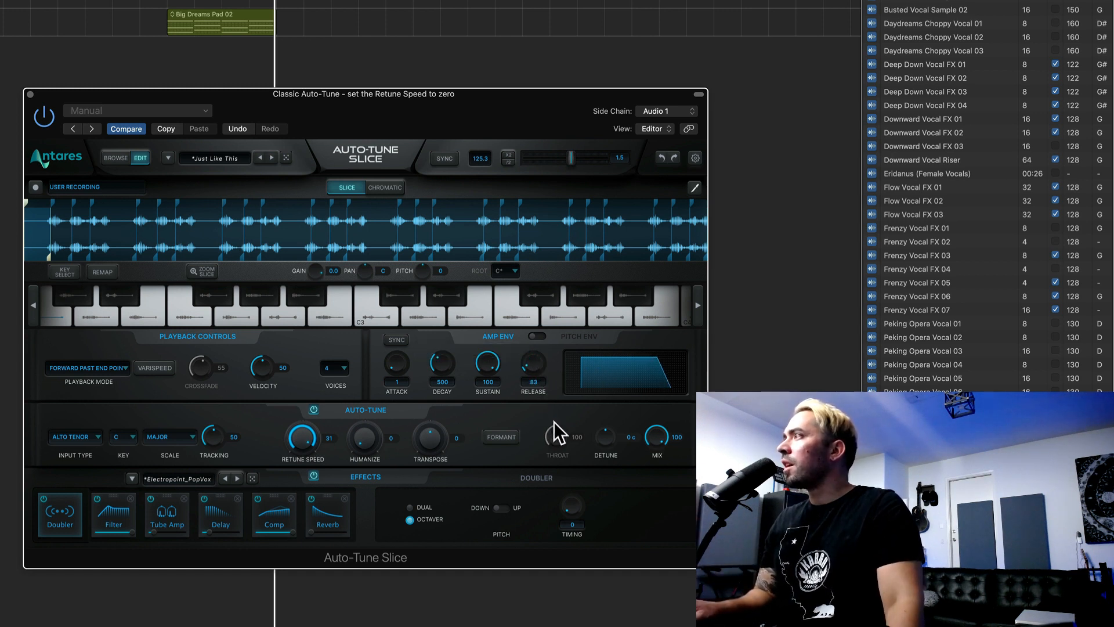
drag(496, 366, 507, 454)
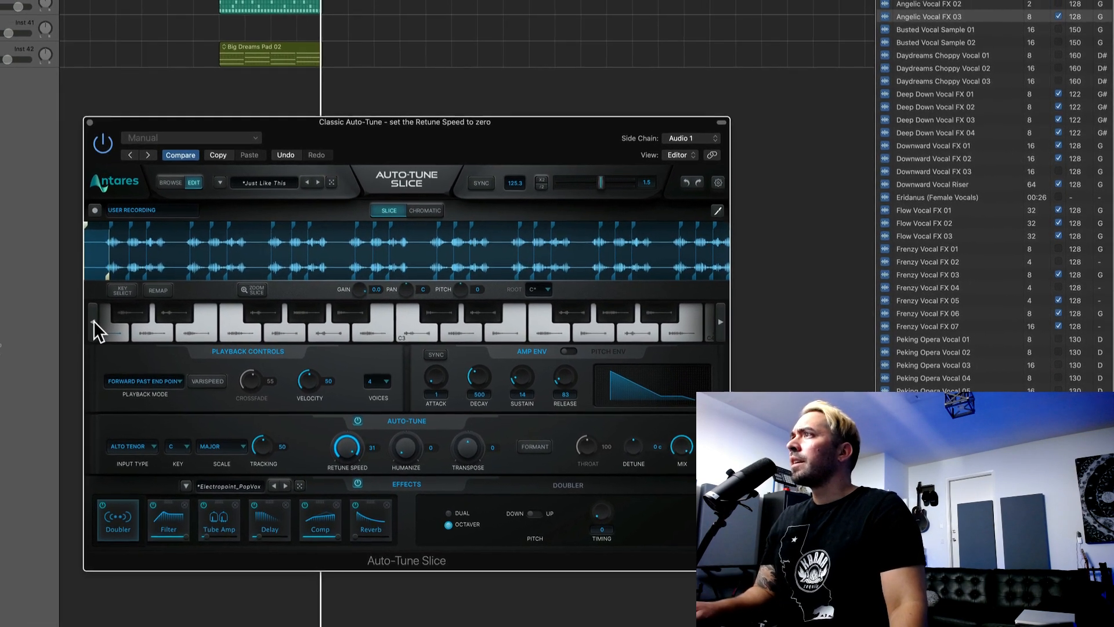
Step: Create a pattern region at bar 7 on the Classic Auto-Tune track and move the plug-in window clear of the step sequencer
click(93, 320)
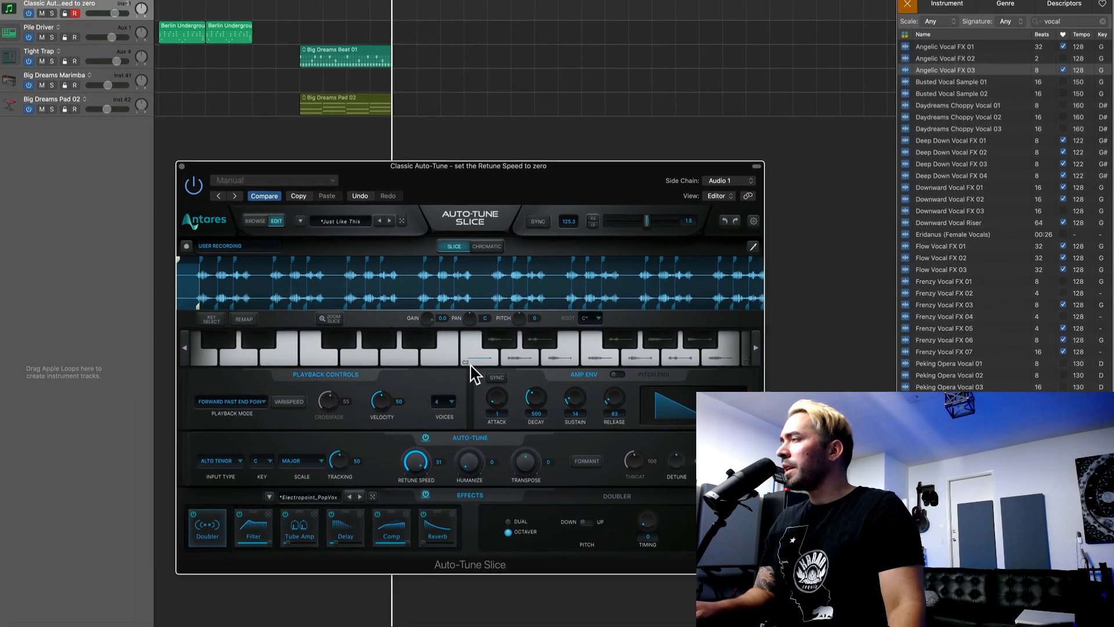
right_click(311, 4)
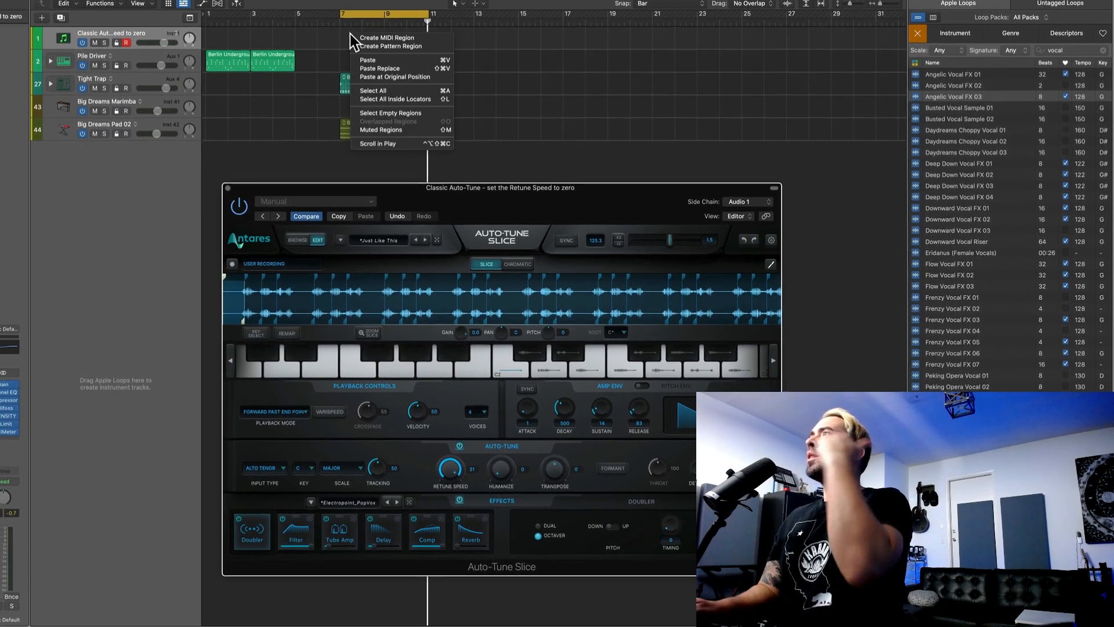
click(391, 46)
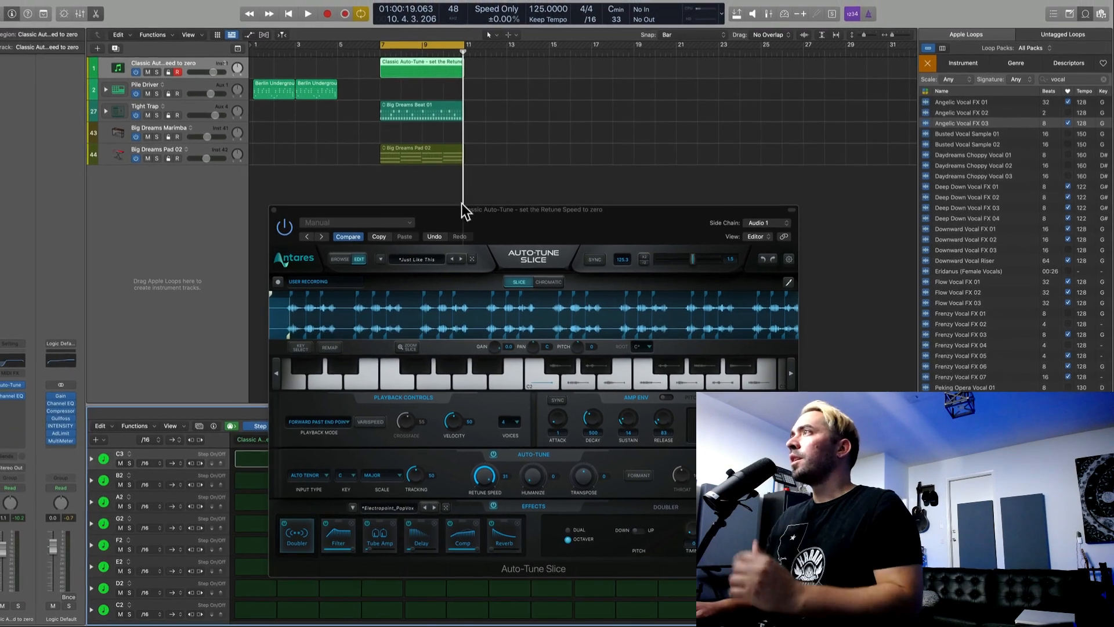
drag(476, 222, 722, 48)
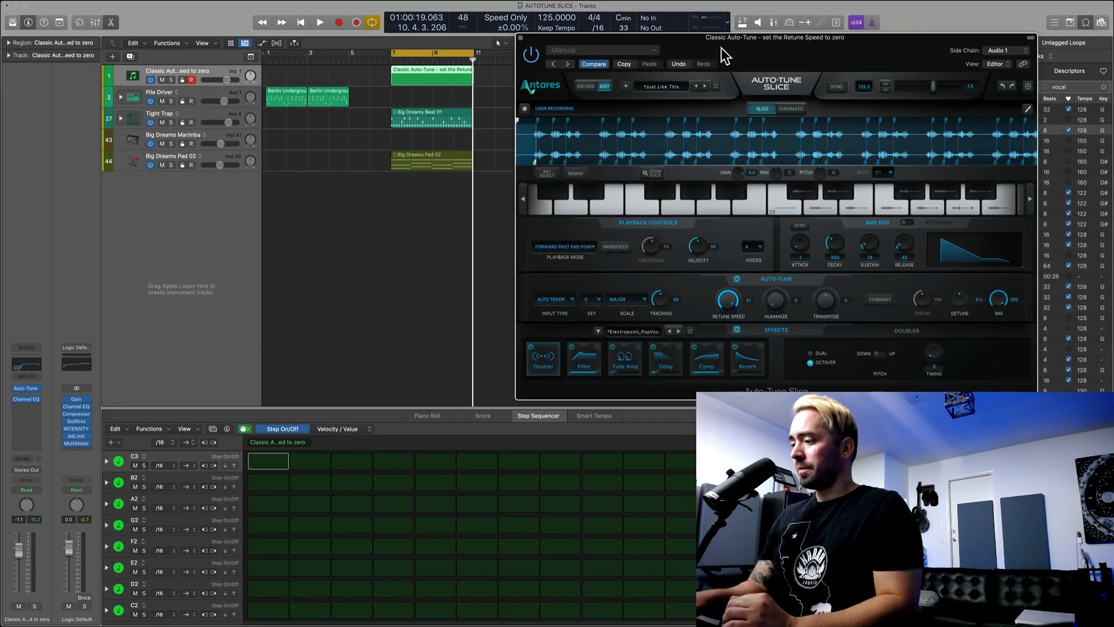
click(333, 377)
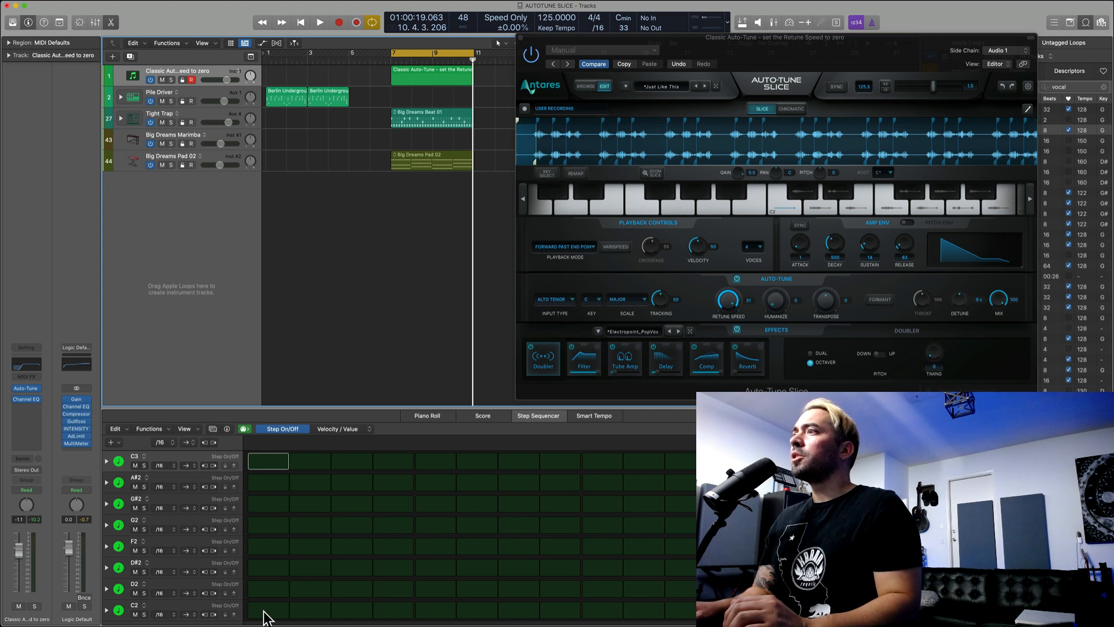
Step: Program the pattern with D2 on steps 1 and 10, D#2 on 2 and 11, G2 on 5, 14 and 16, and F2 on 8
click(279, 588)
click(317, 568)
click(450, 526)
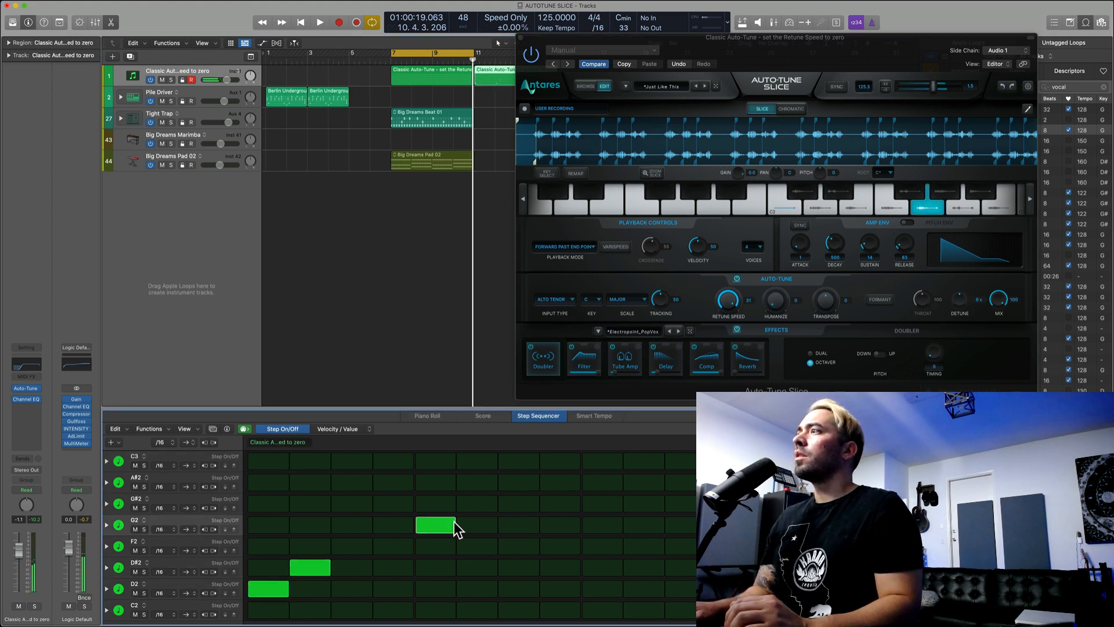
click(546, 549)
click(647, 589)
click(682, 568)
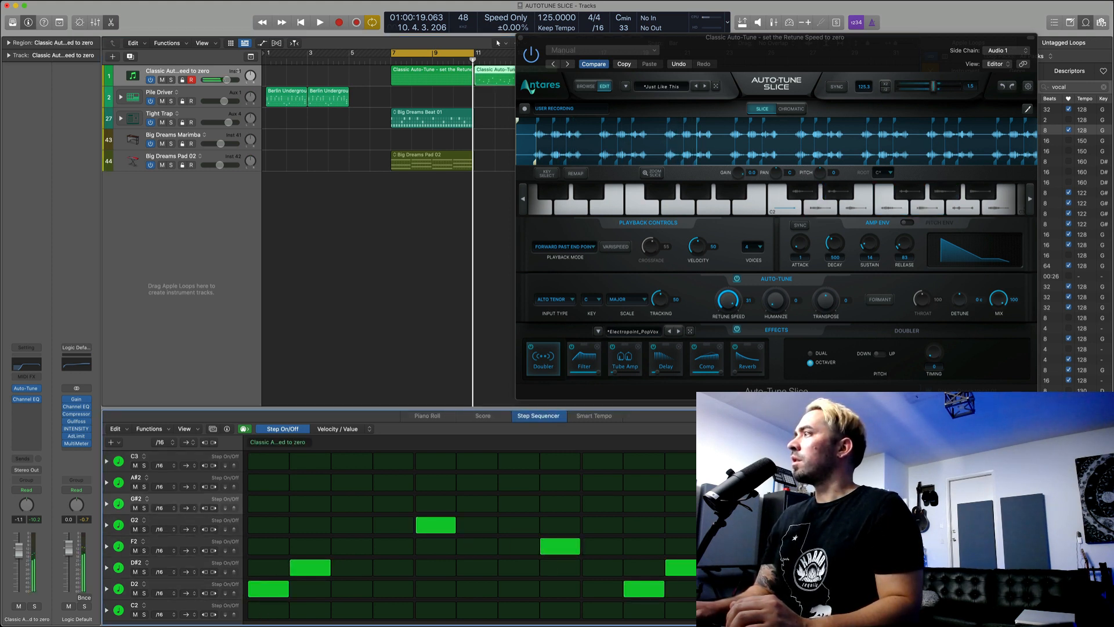
click(812, 526)
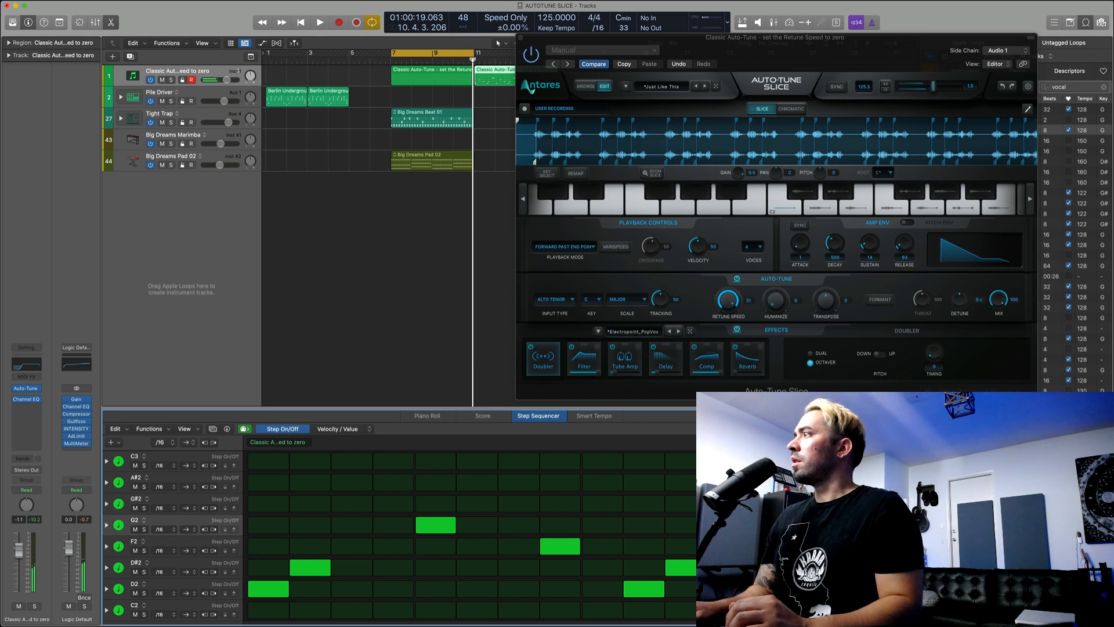
click(895, 526)
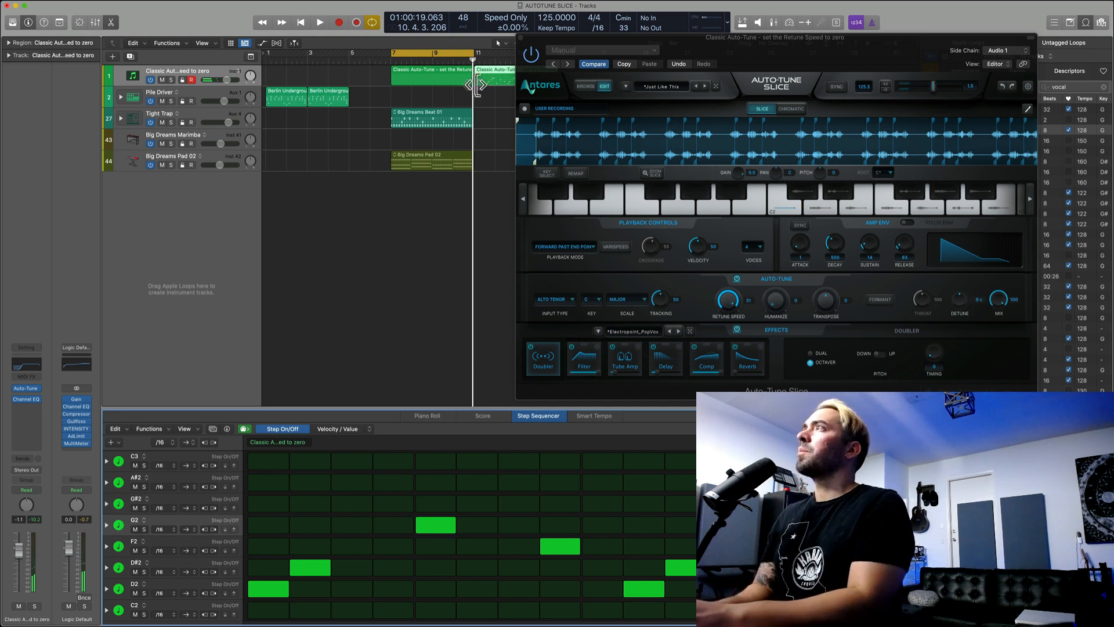
Step: Delete the empty pattern region at bar 7, move the programmed region into its place, and play it with the beat and pad
key(Delete)
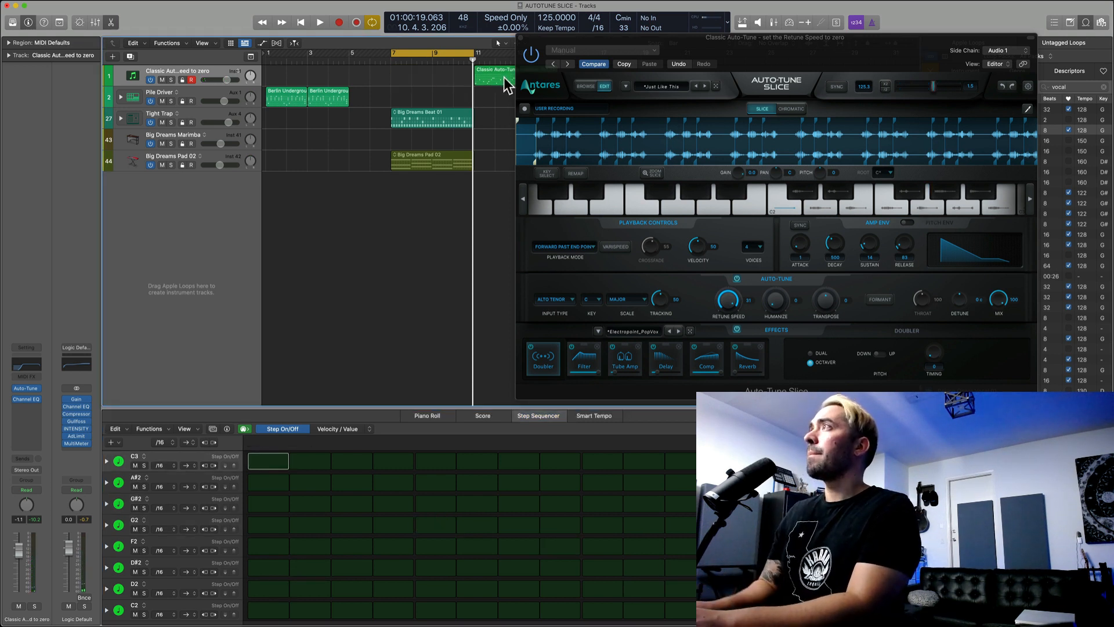
drag(508, 73, 426, 72)
key(space)
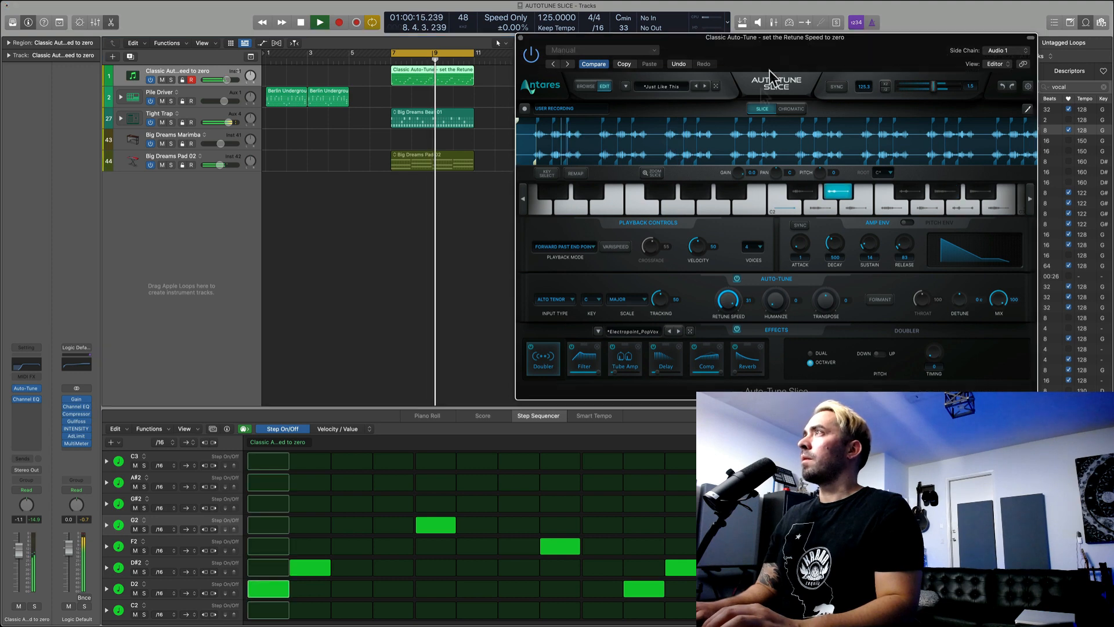
drag(784, 61, 571, 127)
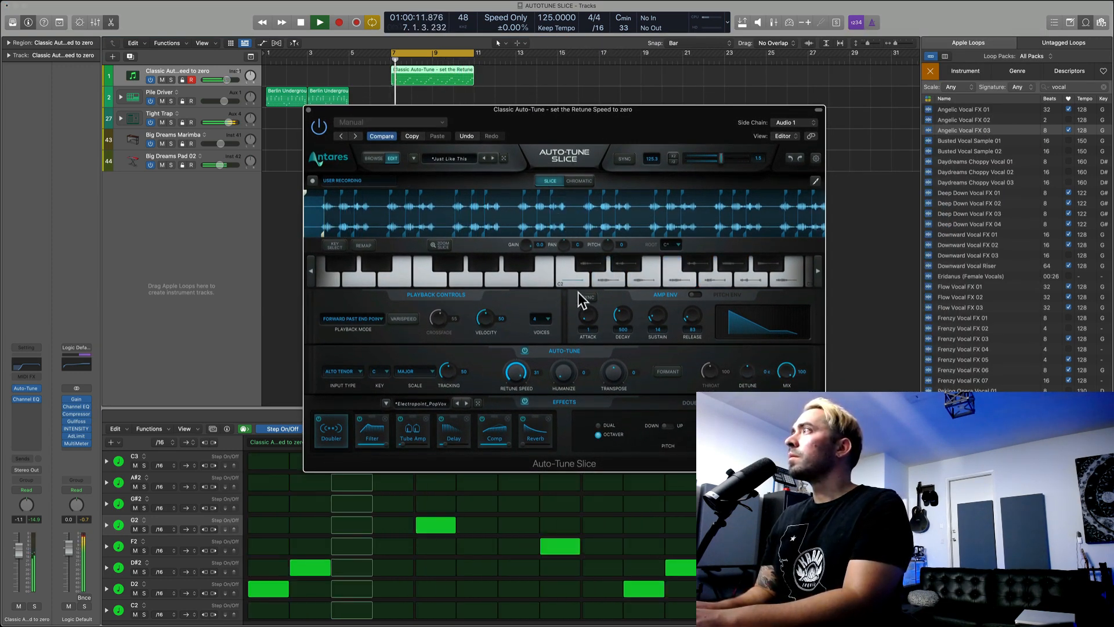
Step: Stop playback, turn on Key Select, and select the F2 and D#2 slices from the plug-in keyboard
key(space)
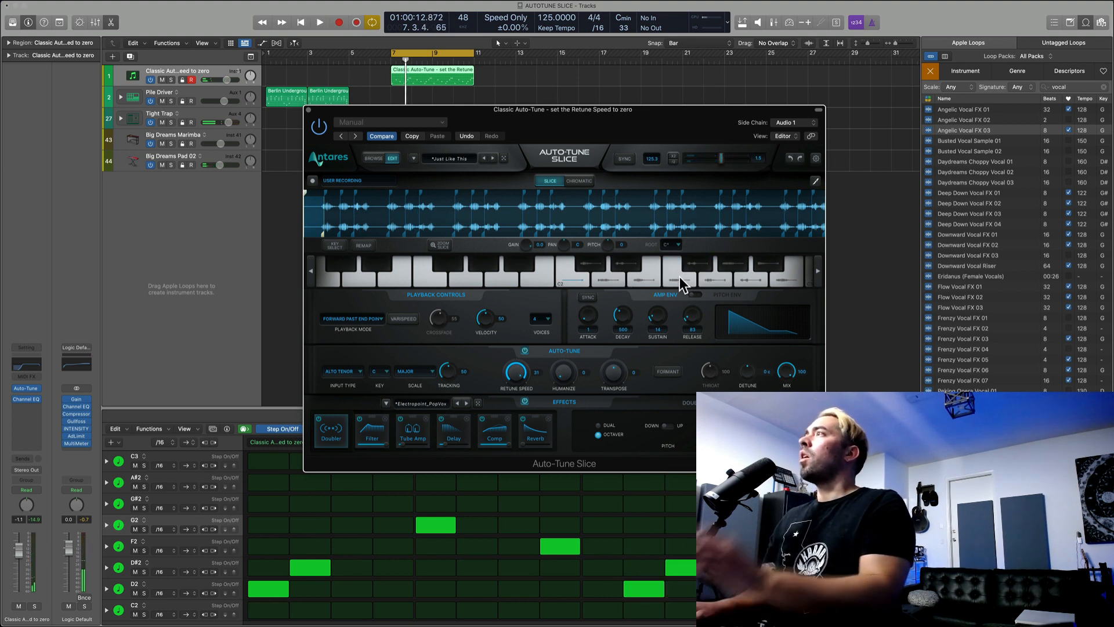
click(339, 246)
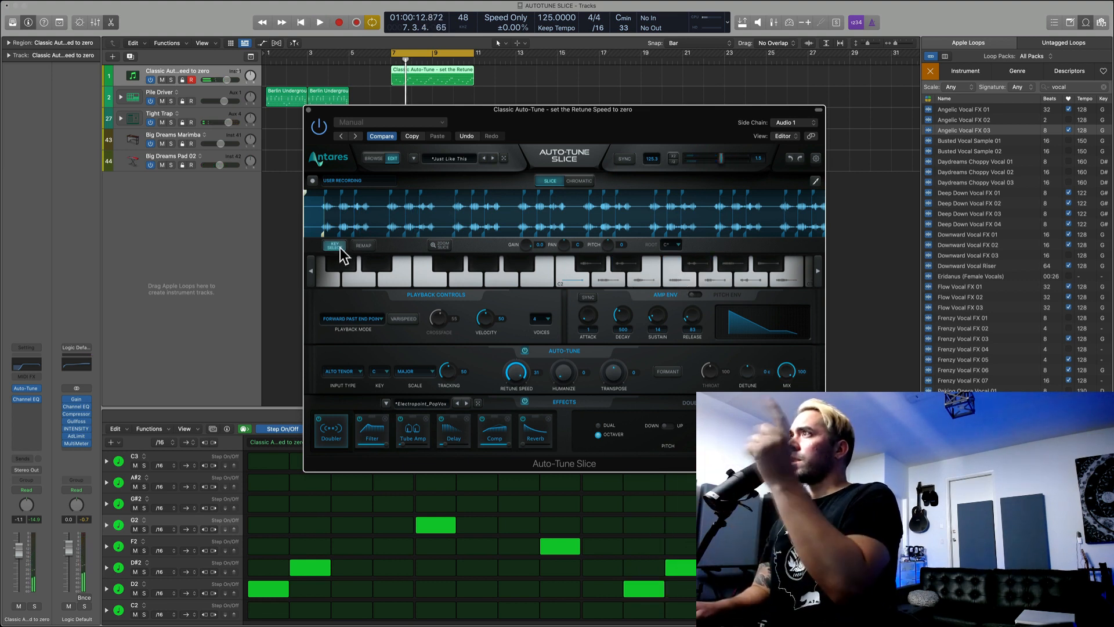
click(684, 280)
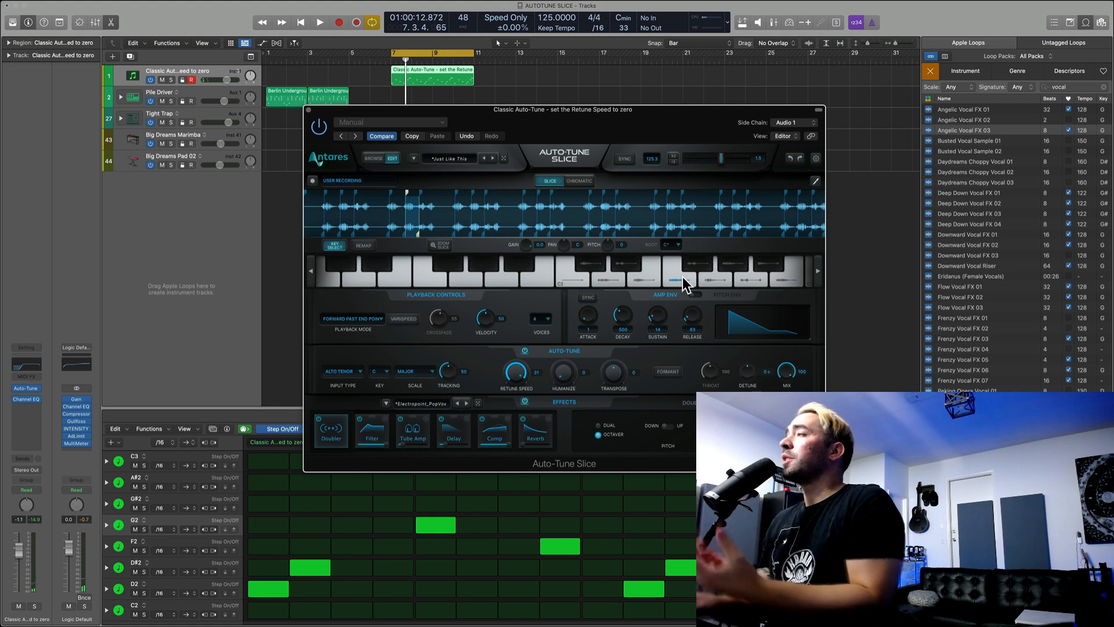
click(613, 260)
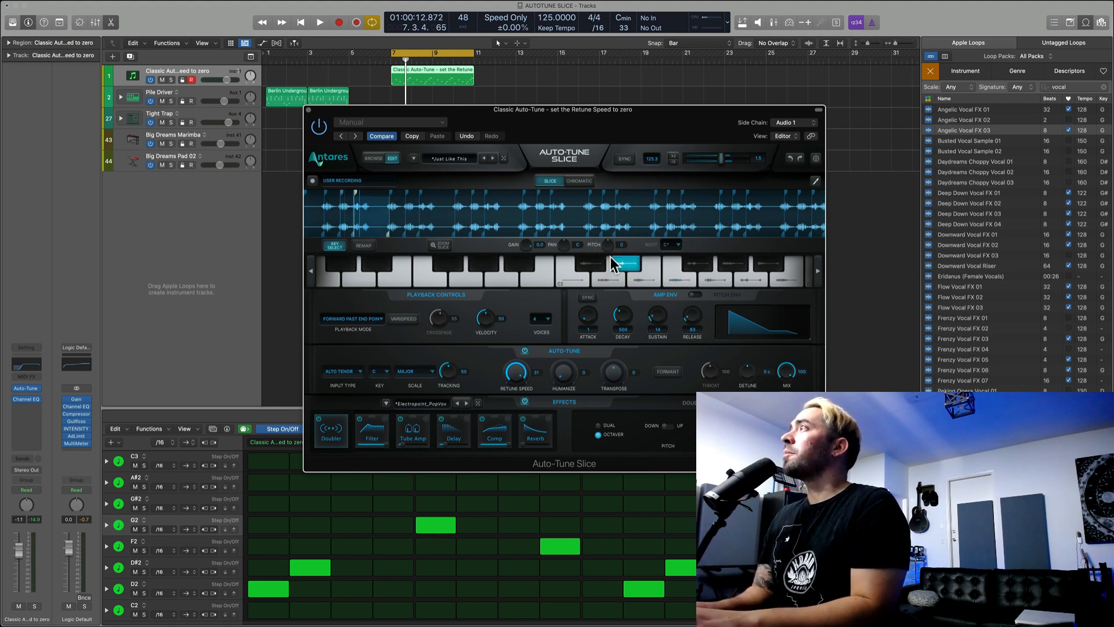
Step: Play the pattern with Key Select on, stop it, and select the D#2 and G#2 slices from the keyboard
key(space)
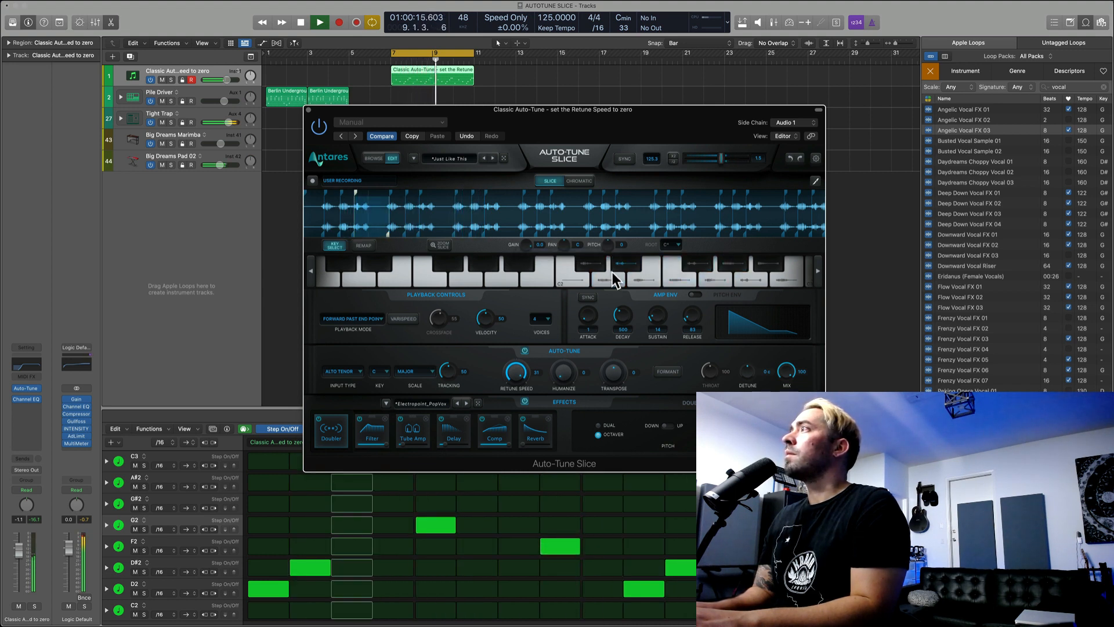
key(space)
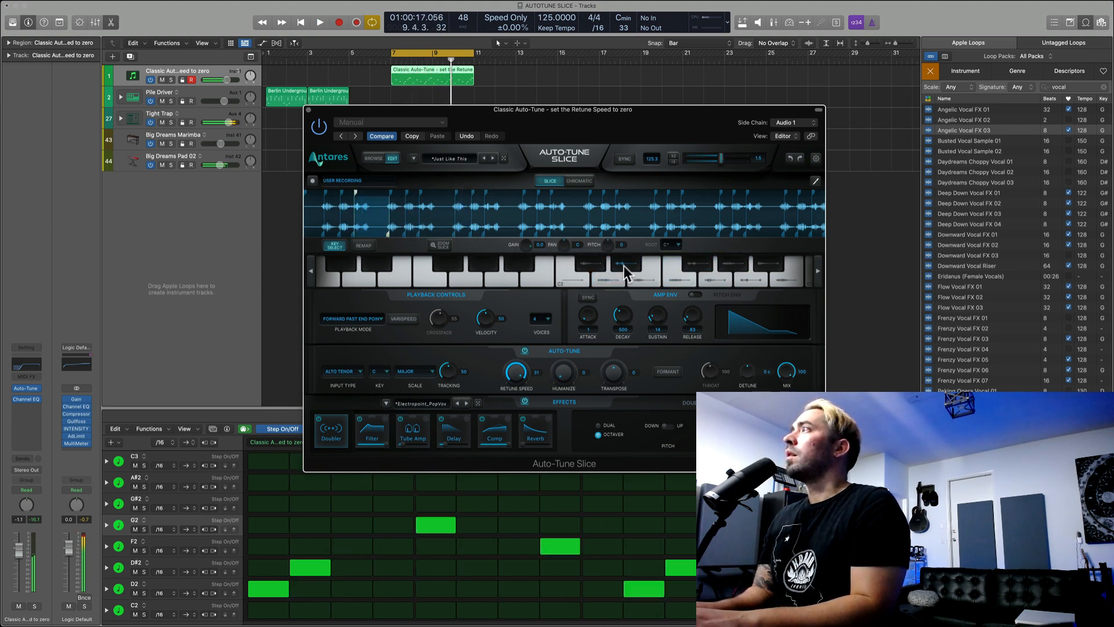
click(626, 263)
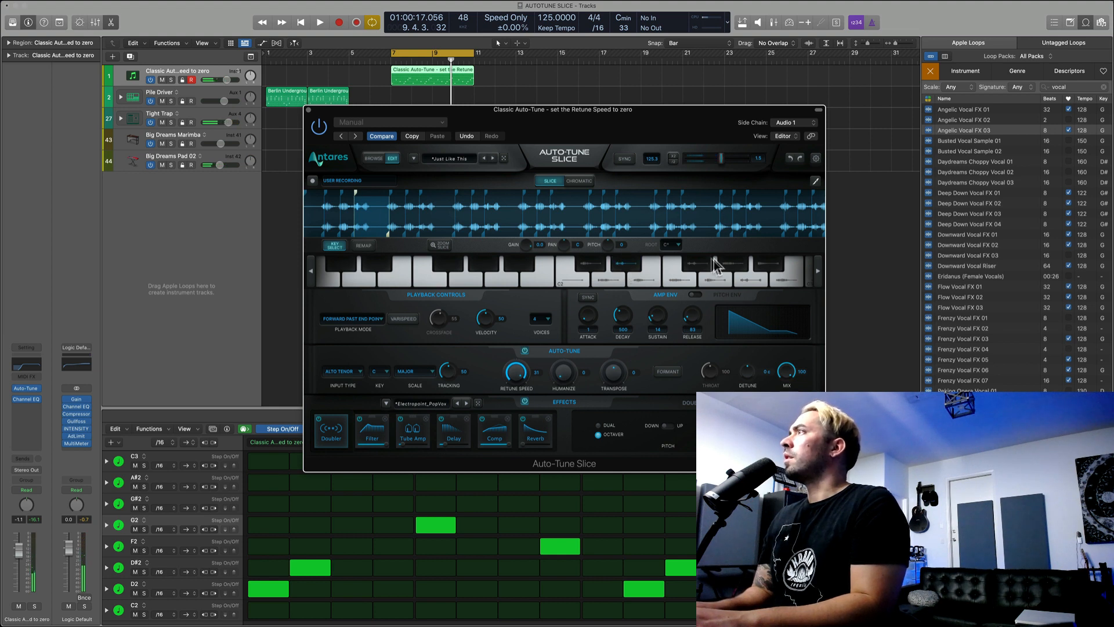
click(729, 260)
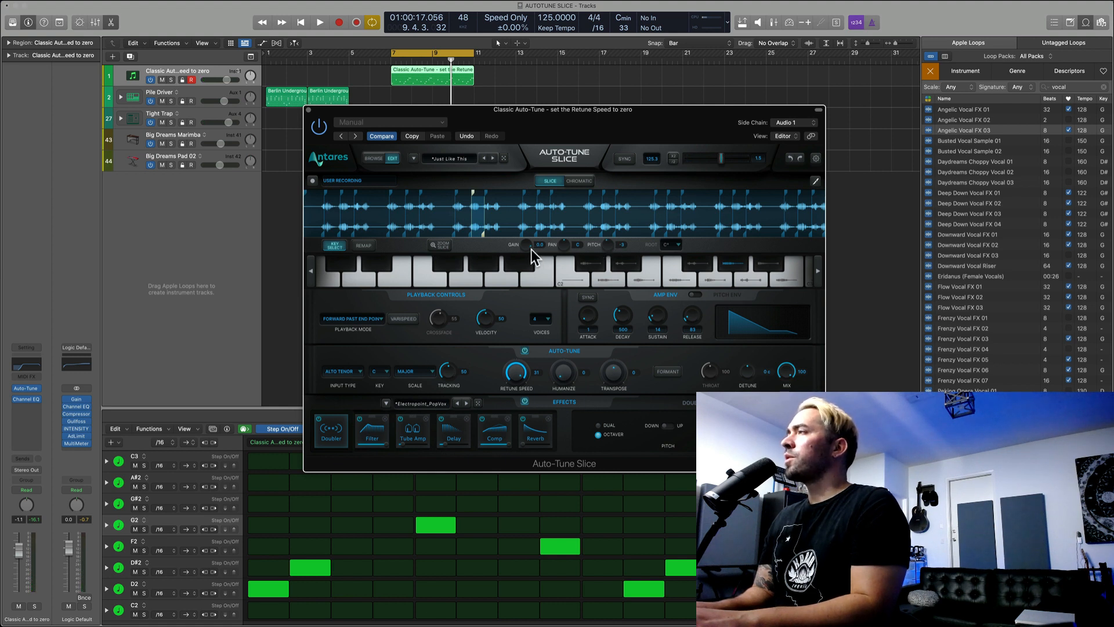
Step: Play the loop, switch the plug-in from Slice to Chromatic mode, stop, and shift the selected slice's start slightly earlier in the waveform
key(space)
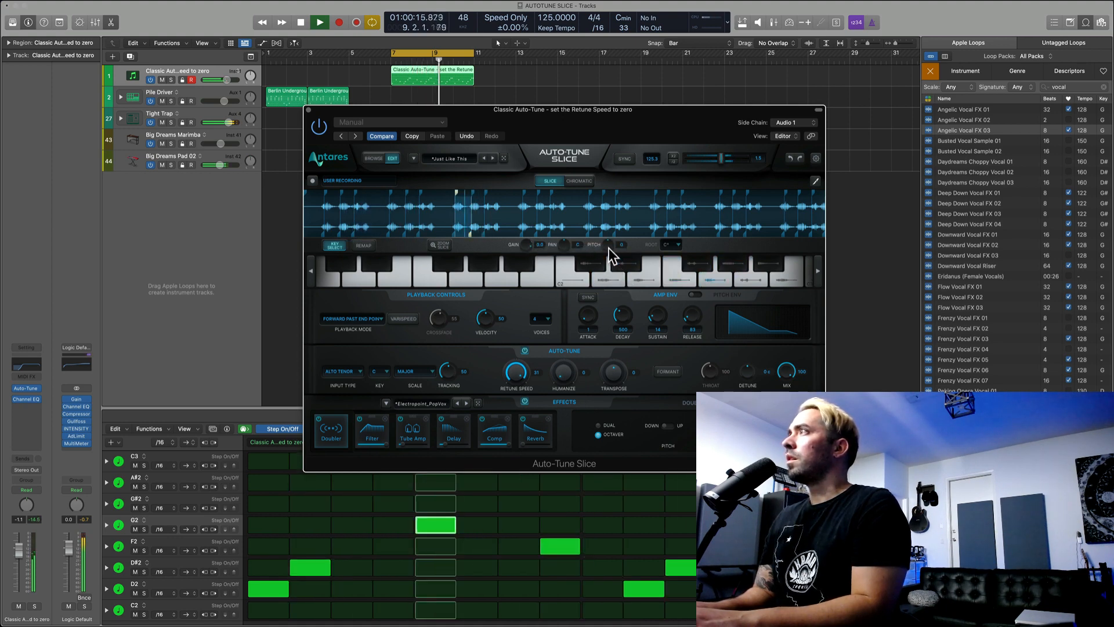
click(579, 181)
key(space)
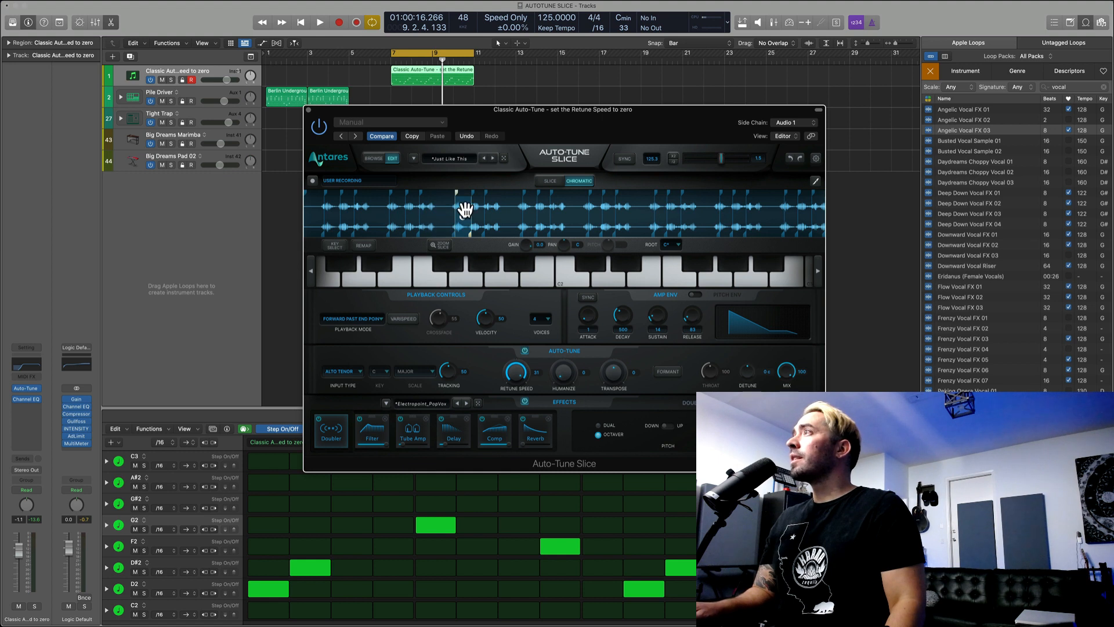
drag(455, 193, 451, 192)
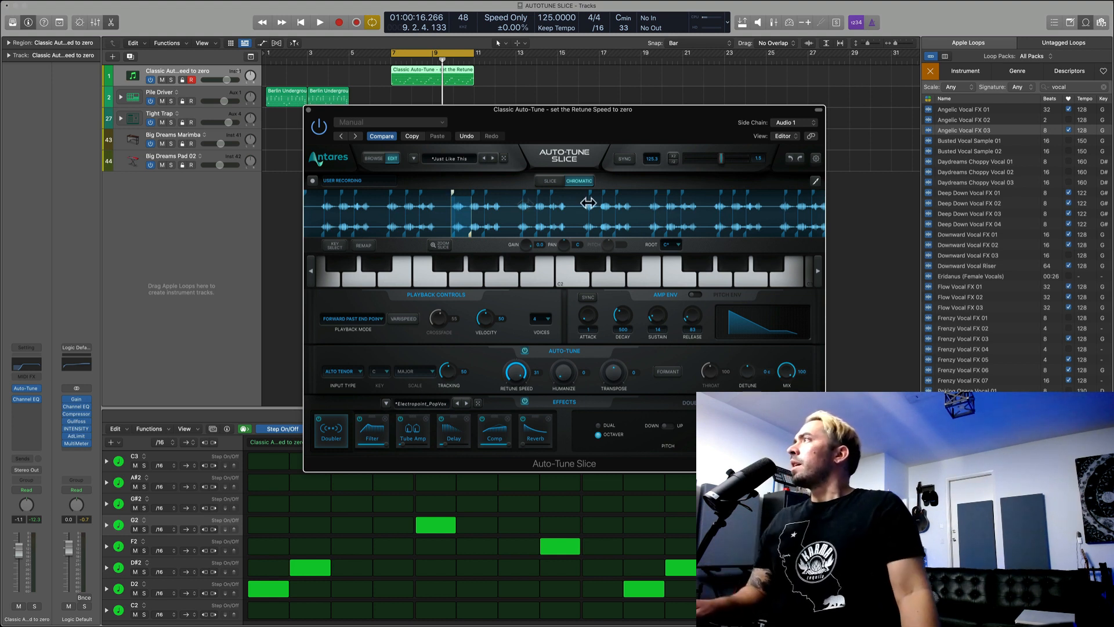
Step: Review the Auto-Tune Slice preferences and save them, and look through the root note choices for Chromatic mode
click(816, 159)
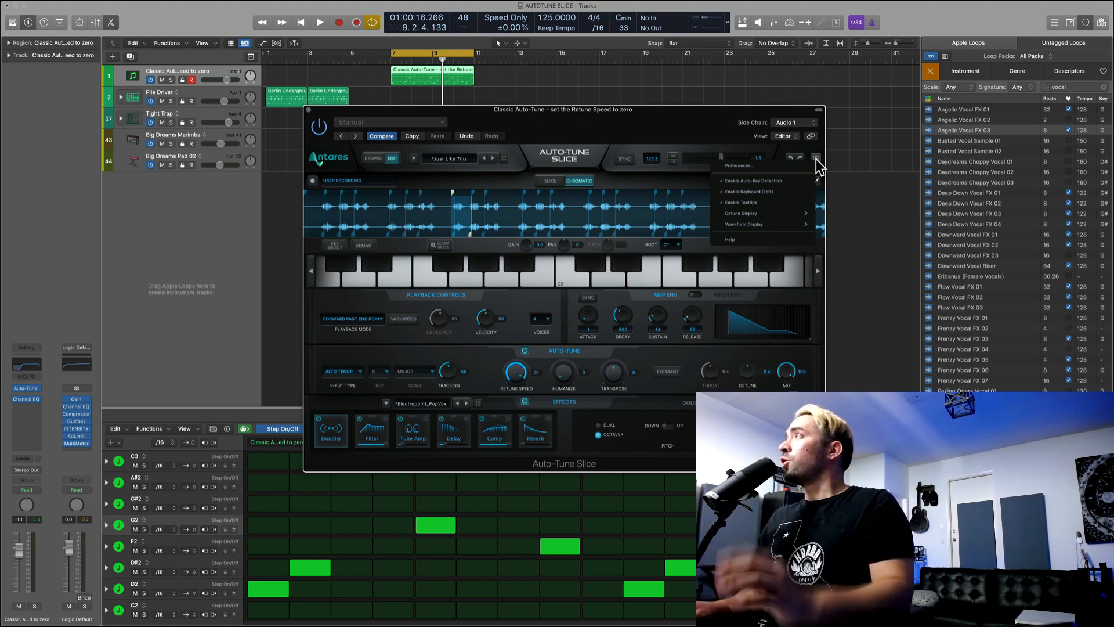
click(769, 166)
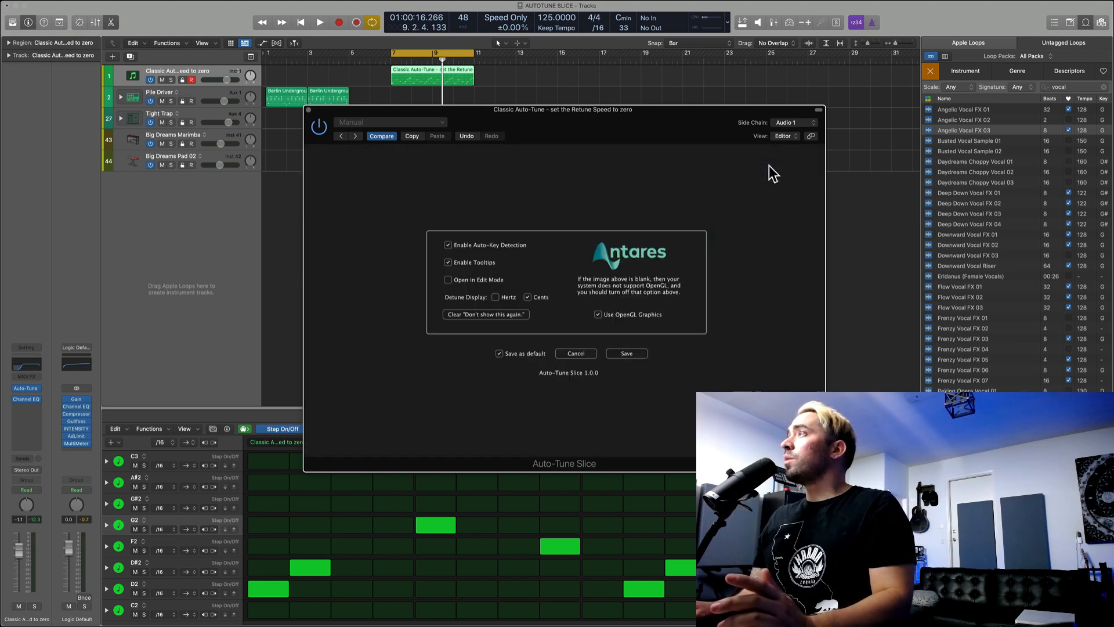
click(627, 353)
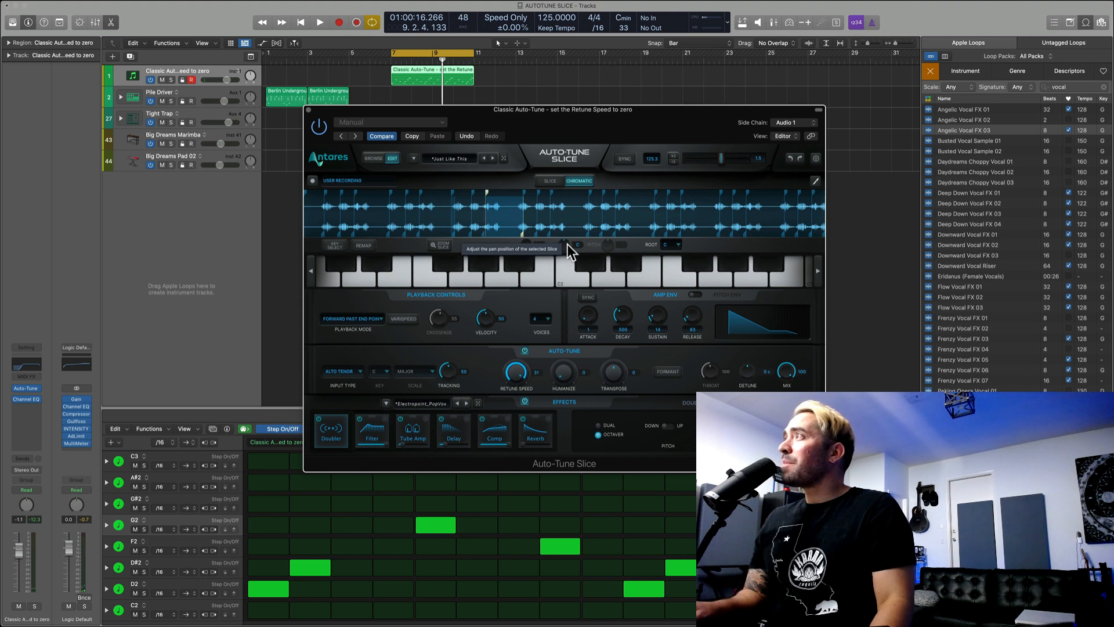
click(677, 245)
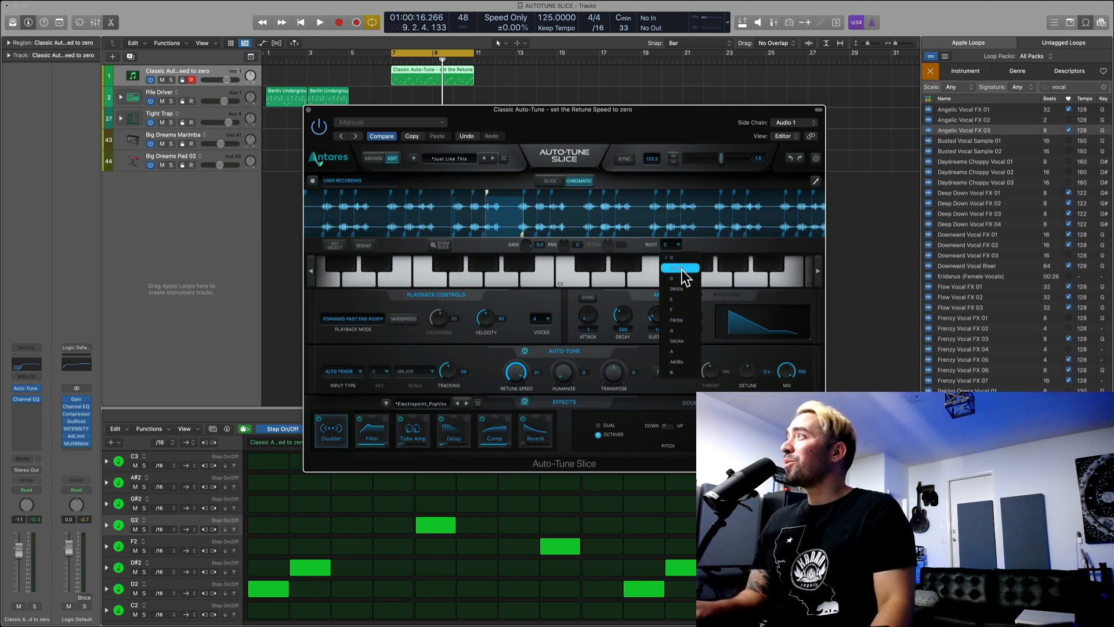
click(574, 286)
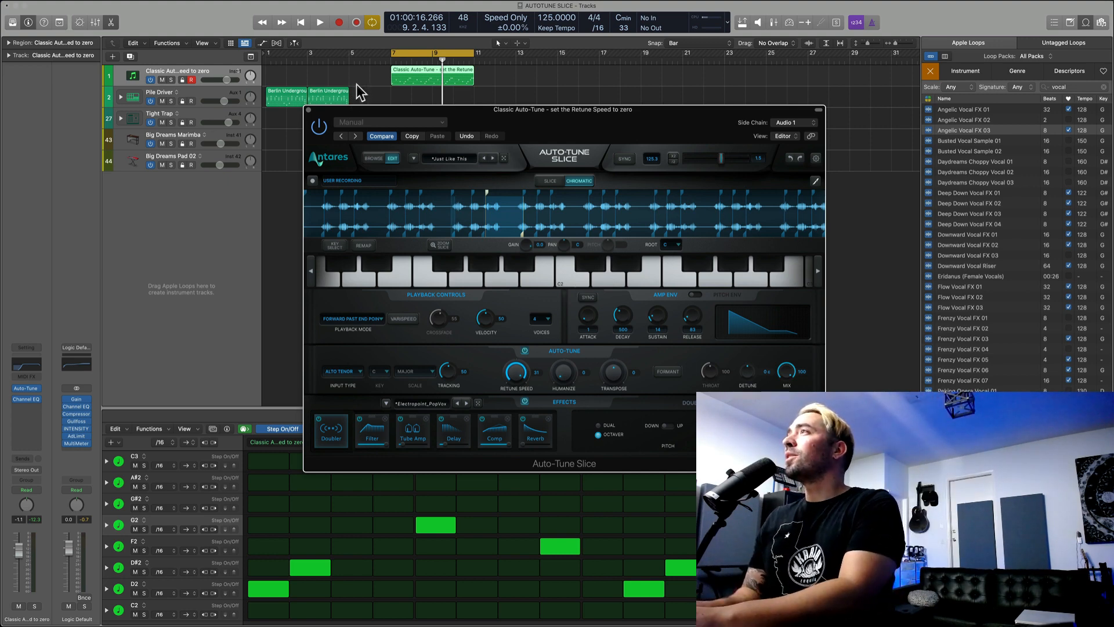
Step: Play the loop, move the plug-in window down below the Pile Driver track's region, and return the plug-in to Slice mode
drag(387, 108, 390, 113)
key(space)
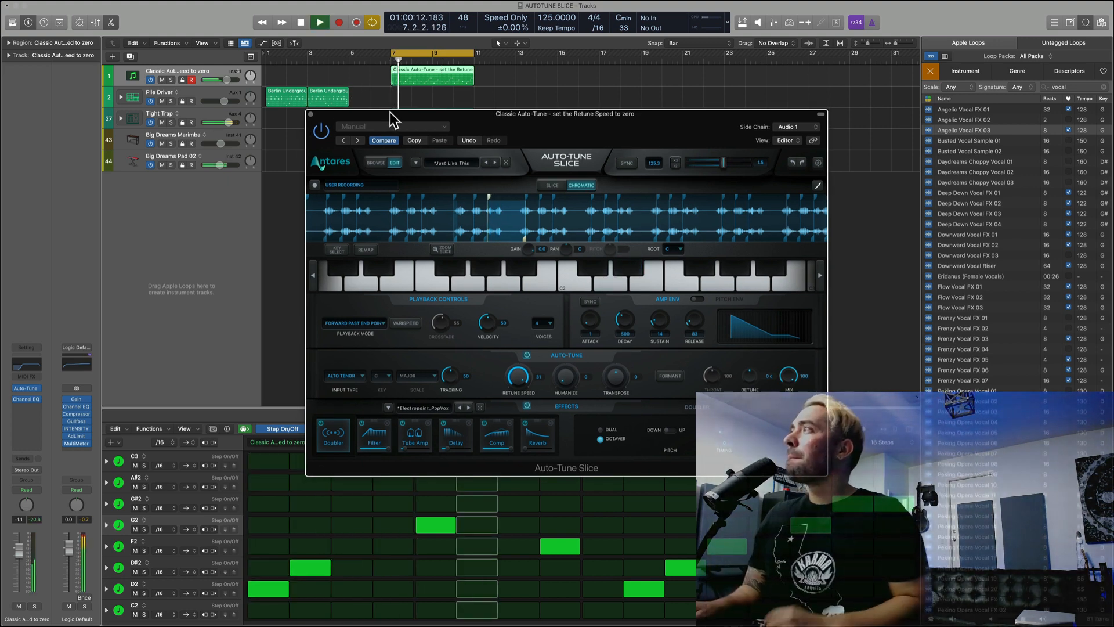
mouse_move(522, 110)
mouse_down()
mouse_move(543, 168)
mouse_move(519, 130)
mouse_up()
click(548, 203)
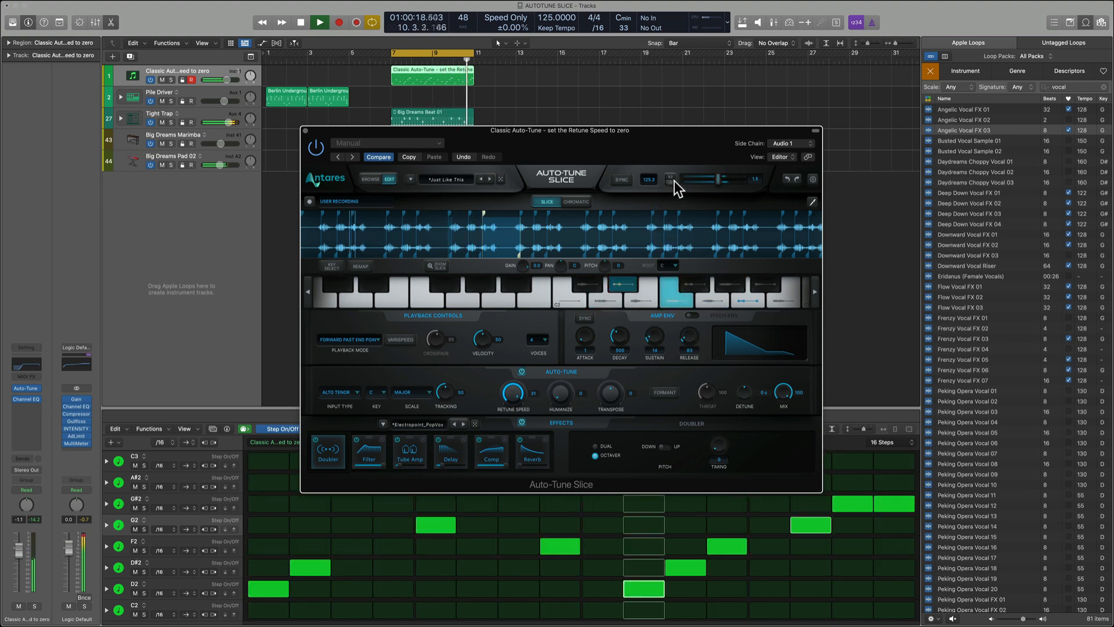
Step: Turn on tempo sync with the DAW and advance through the presets past Just Tonight to Leave Me Alone
click(624, 180)
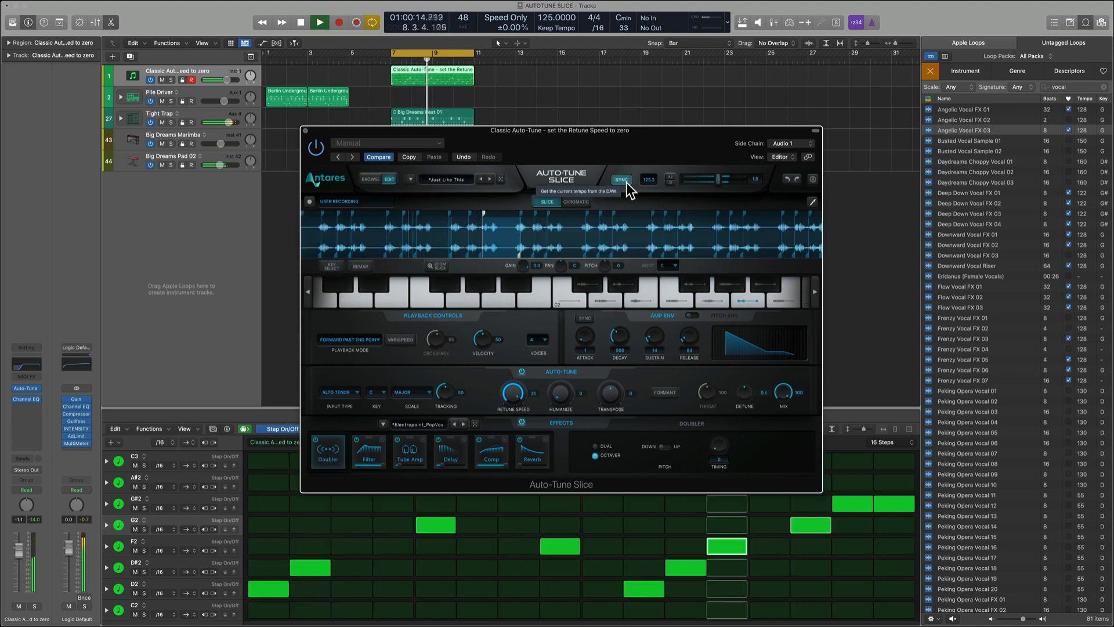
click(492, 179)
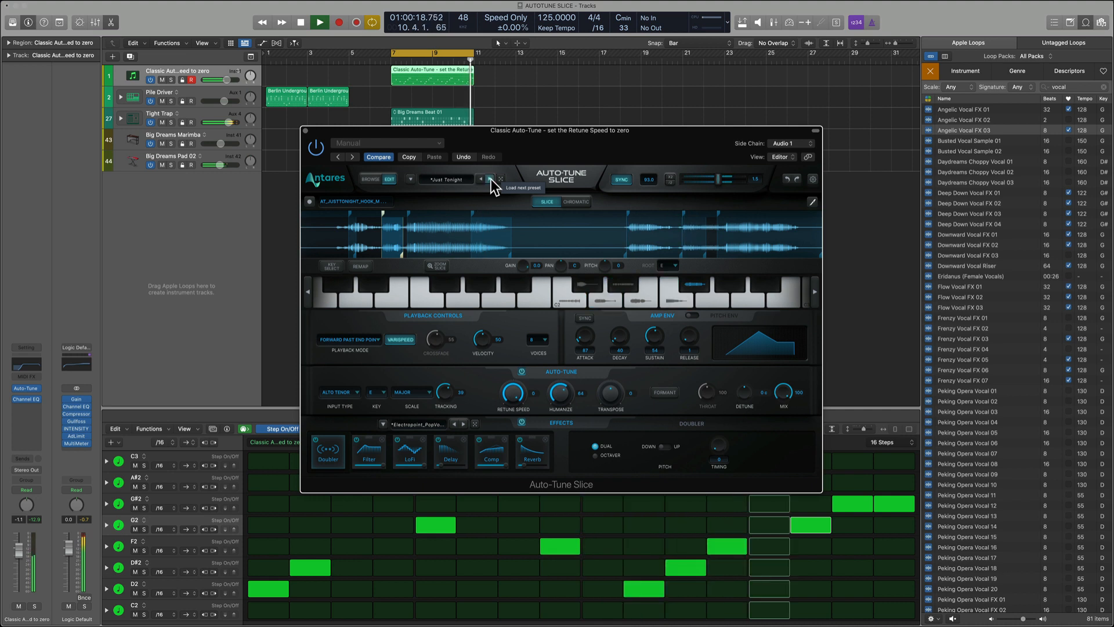
click(491, 179)
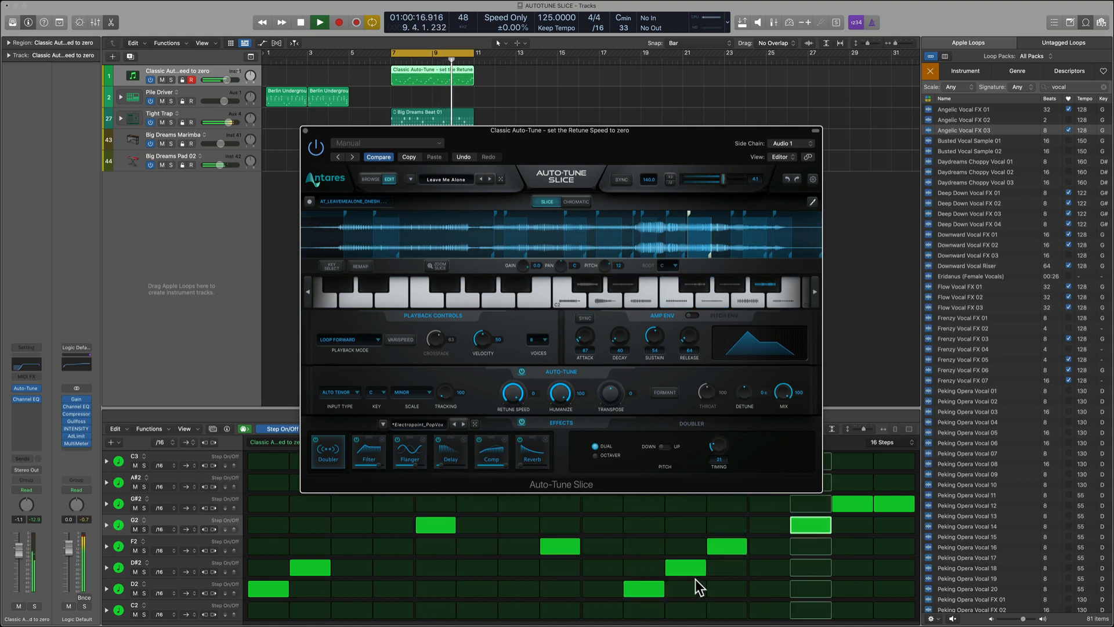
Step: Remove G#2 from steps 15 and 16 and D#2 from step 2 of the pattern
click(878, 505)
click(867, 505)
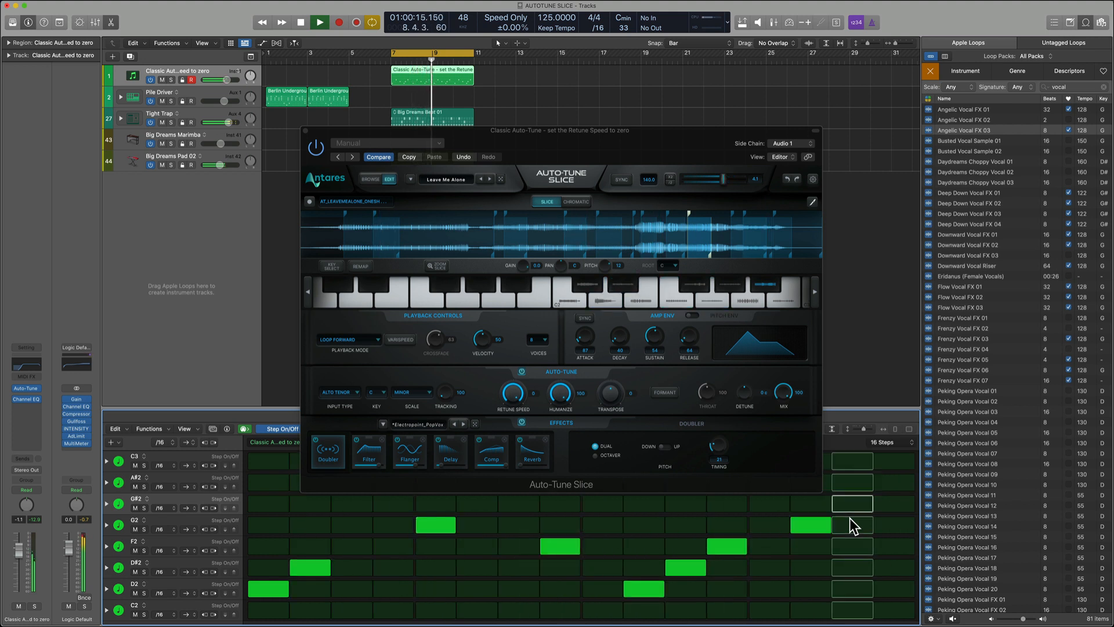
click(310, 568)
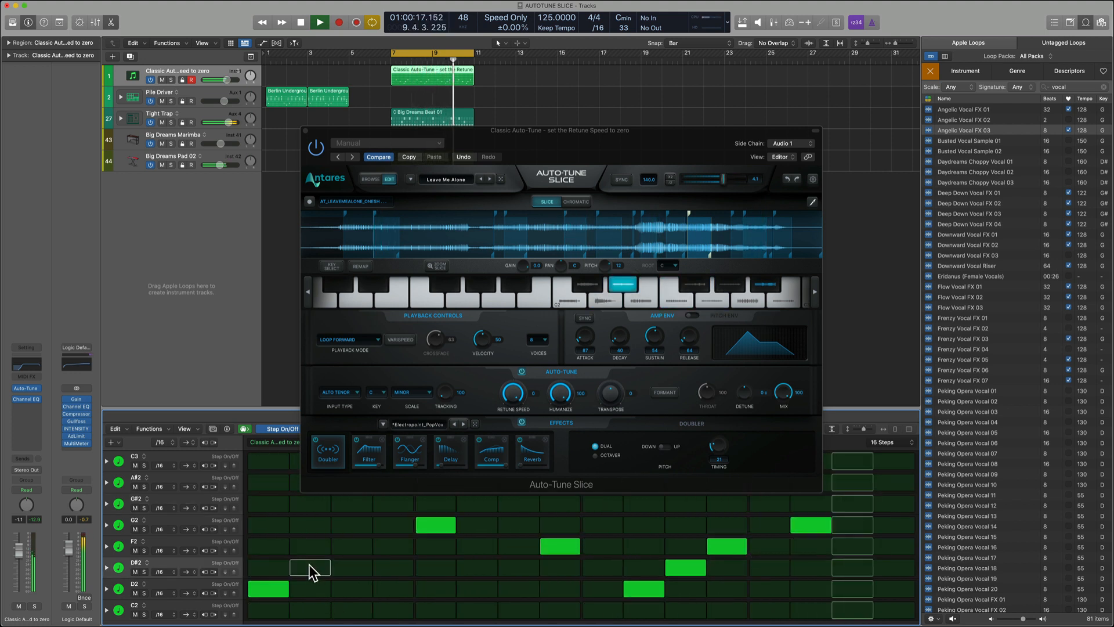